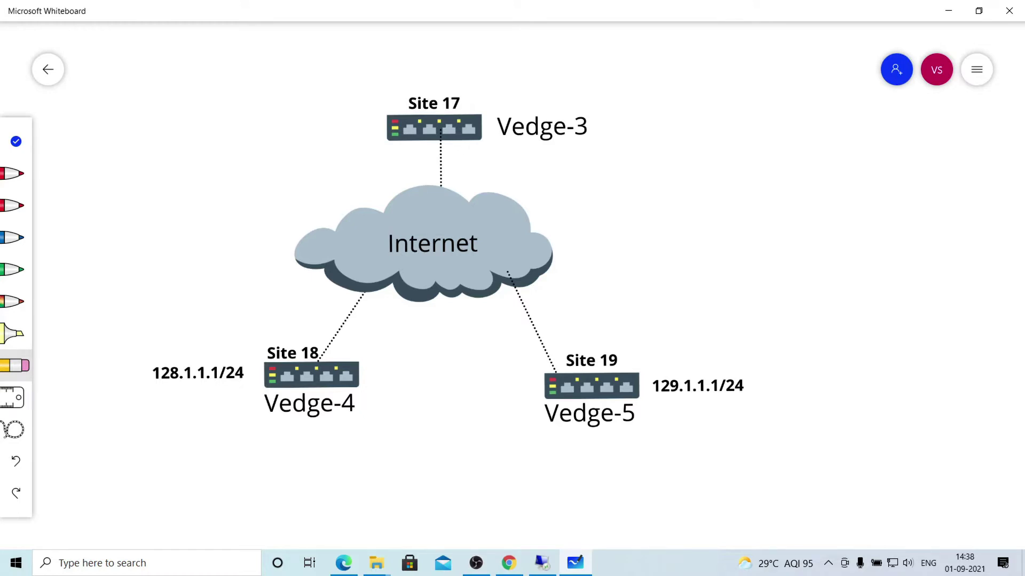
Add a 'Hub and Spoke' text box beside Site 18 on the whiteboard.
left_click(16, 141)
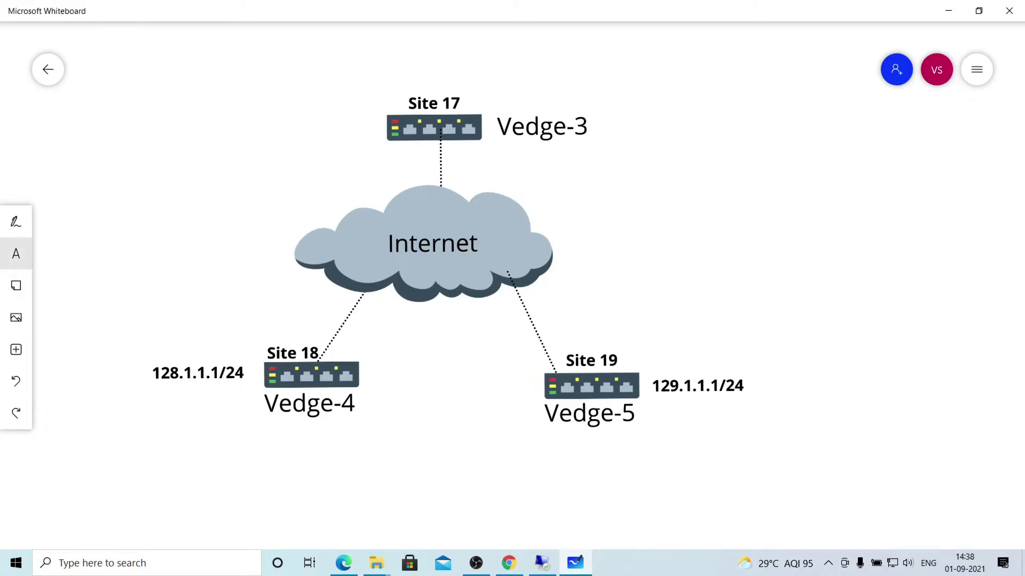
left_click(16, 253)
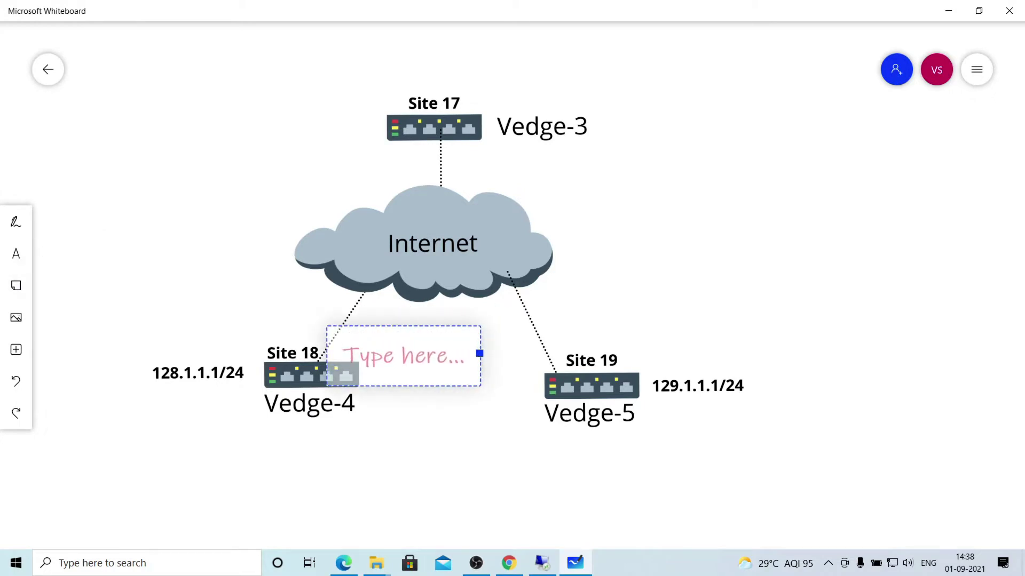
type("Hub an")
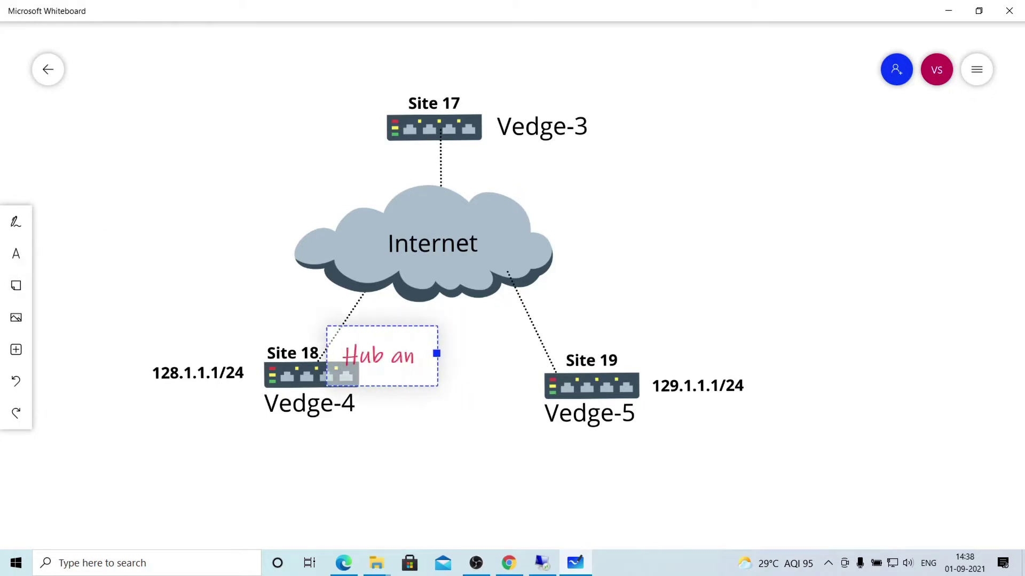
type(" S")
key("BackSpace")
key("BackSpace")
type("D")
key("BackSpace")
type("d Spoke")
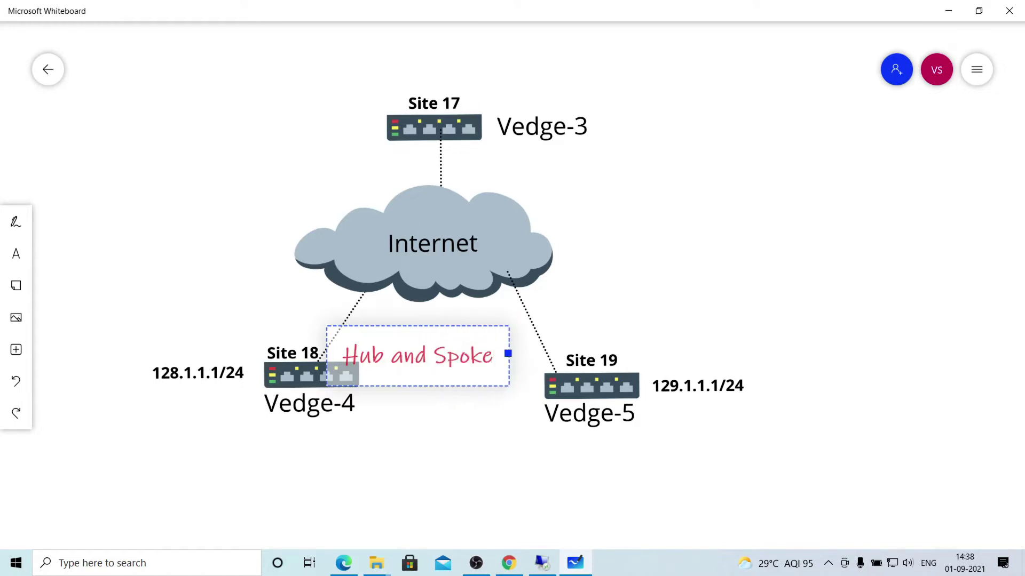
key("Escape")
Move the 'Hub and Spoke' label to the upper right of the diagram.
key("ctrl+a")
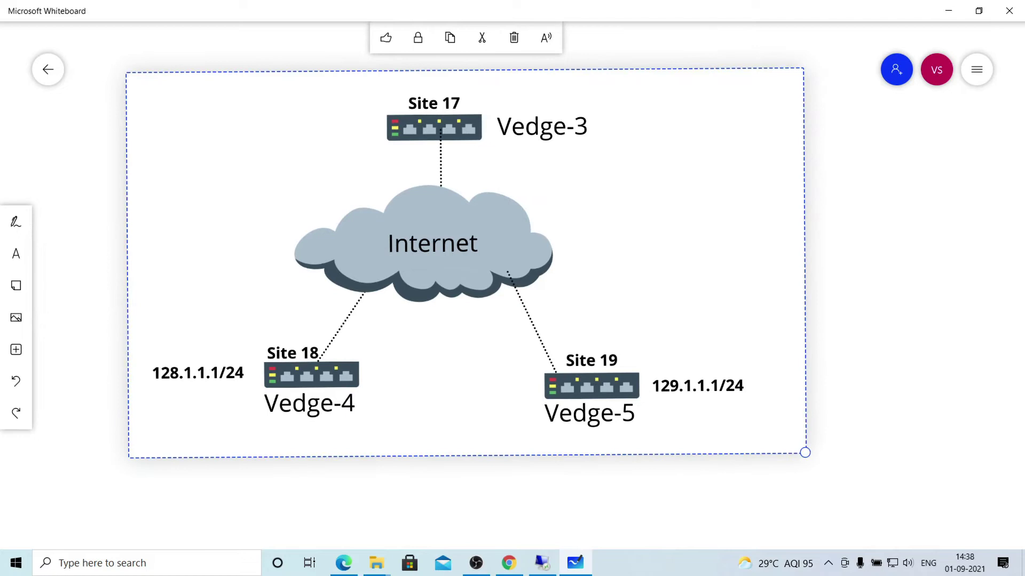
key("Escape")
left_click_drag(419, 355, 778, 139)
key("Escape")
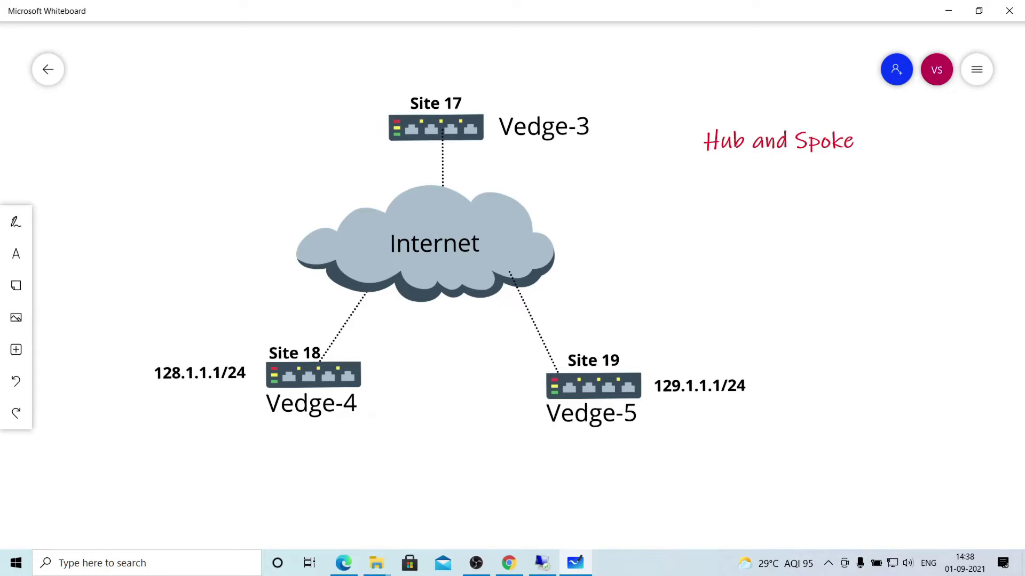
With a red pen, draw a path from Vedge-4 up to Vedge-3.
left_click(16, 221)
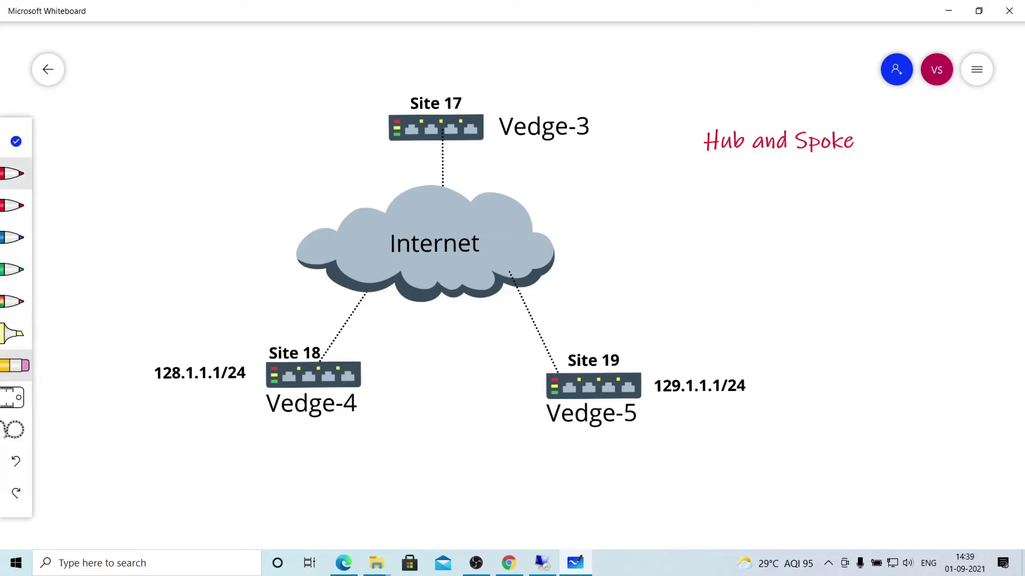
left_click(15, 206)
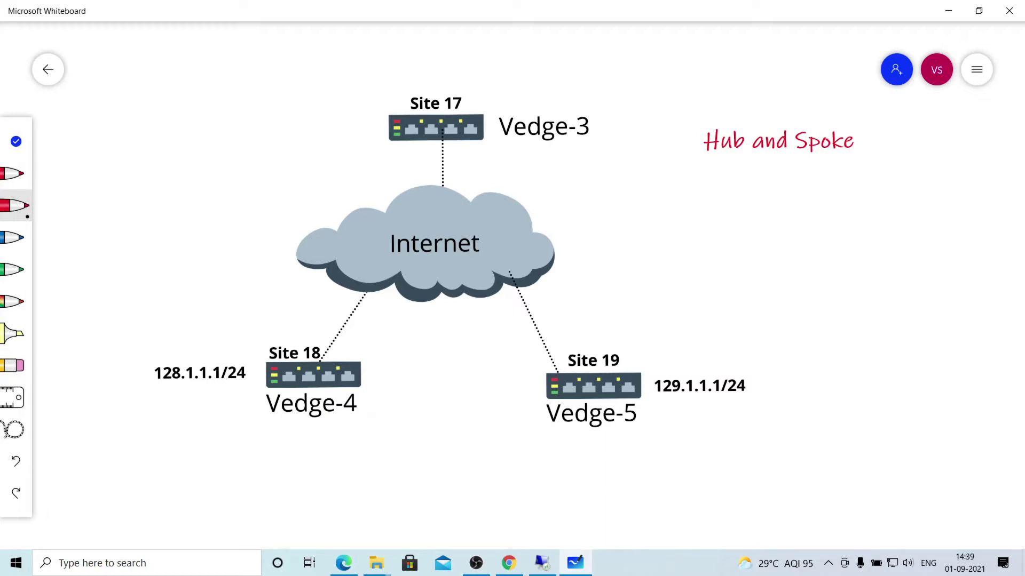
left_click(15, 173)
mouse_move(322, 358)
left_mouse_down()
mouse_move(366, 230)
mouse_move(425, 147)
mouse_move(440, 143)
left_mouse_up()
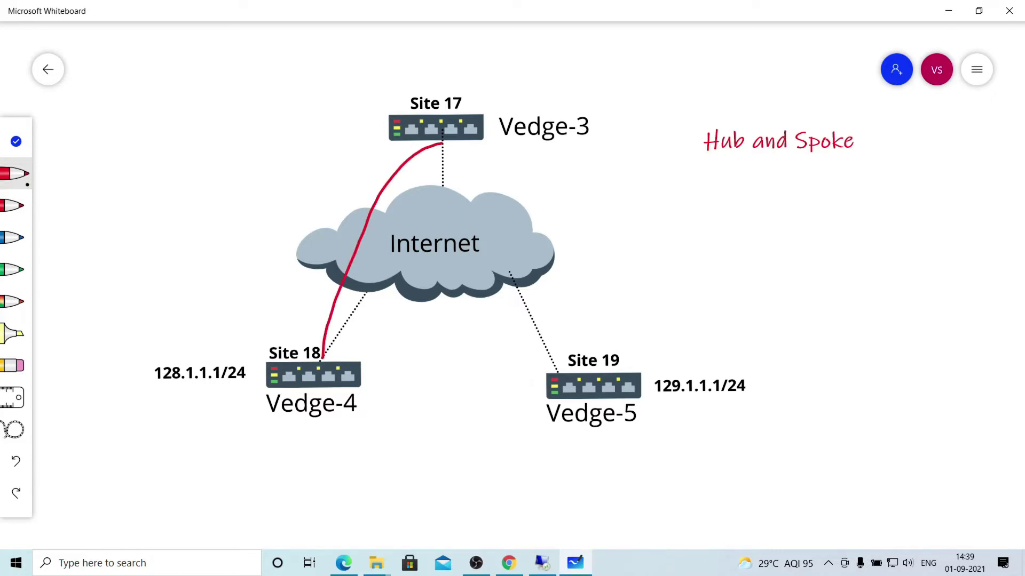
Draw red arcs both ways between Vedge-4 and Vedge-5 with an arrowhead at Vedge-5.
mouse_move(340, 357)
left_mouse_down()
mouse_move(539, 348)
mouse_move(554, 363)
mouse_move(524, 268)
mouse_move(456, 143)
left_mouse_up()
mouse_move(549, 367)
left_mouse_down()
mouse_move(437, 345)
mouse_move(340, 355)
mouse_move(360, 359)
left_mouse_up()
mouse_move(535, 353)
left_mouse_down()
mouse_move(549, 366)
mouse_move(524, 372)
left_mouse_up()
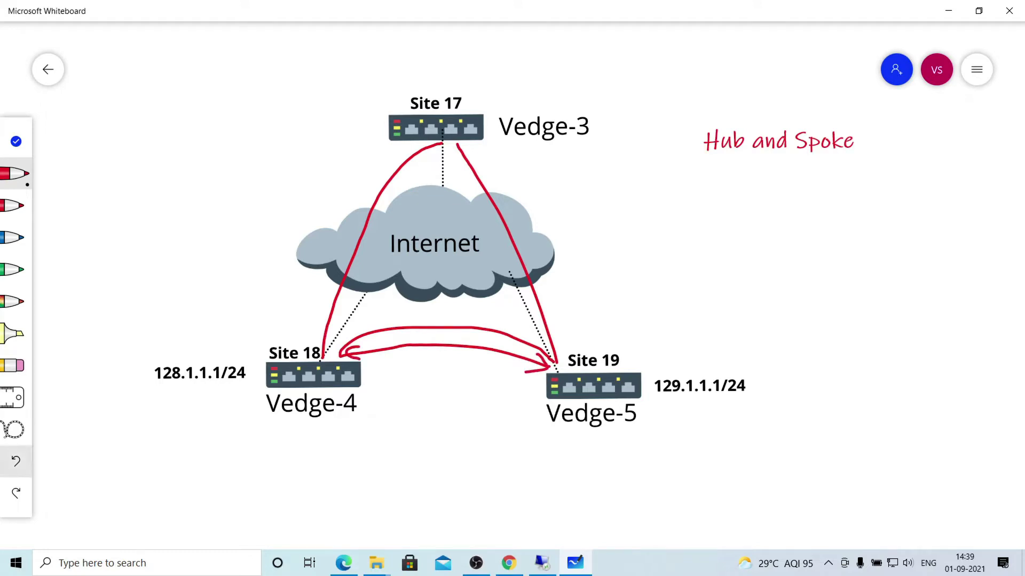
Undo the earlier red strokes, including a stray one across the diagram.
left_click(16, 461)
left_click(16, 461)
left_click(16, 461)
left_click(16, 461)
left_click(16, 461)
left_click(16, 461)
left_click(16, 461)
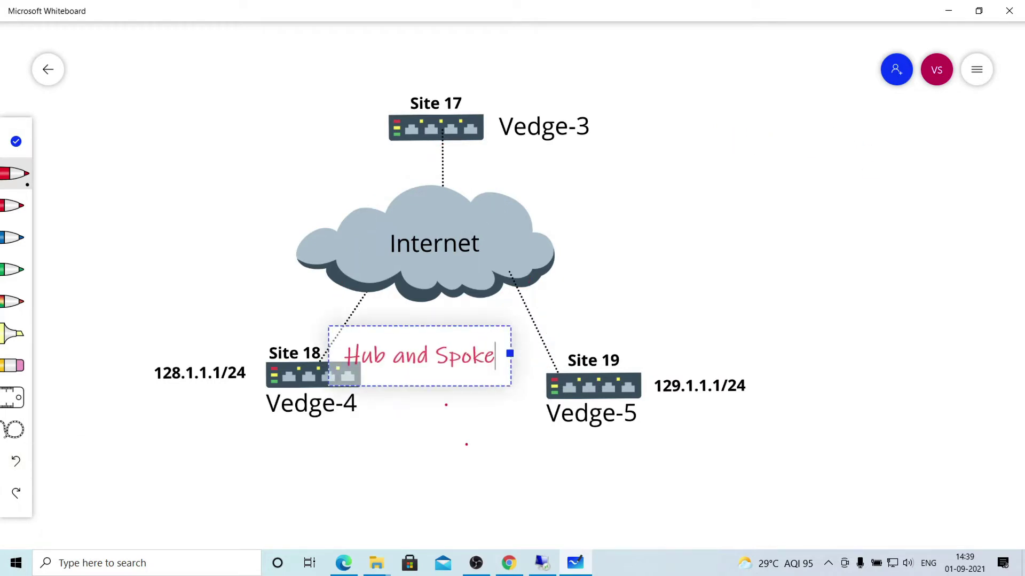
left_click(16, 461)
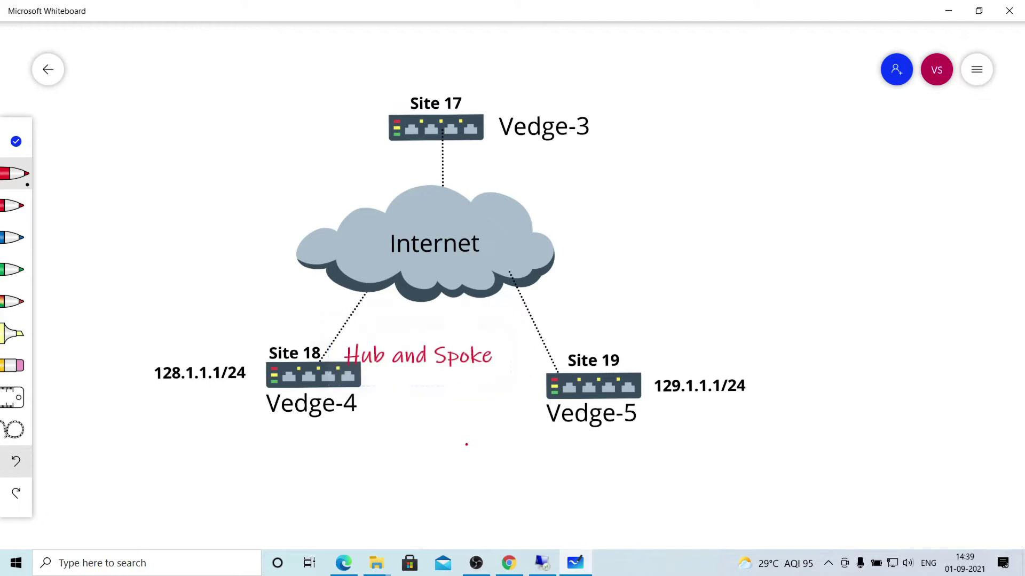
left_click_drag(412, 362, 731, 293)
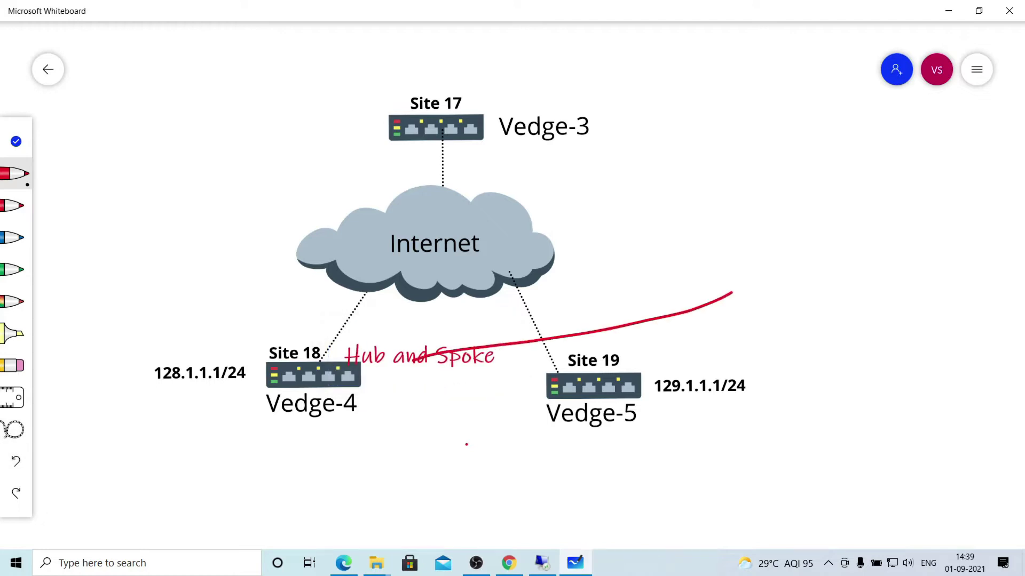
left_click(17, 461)
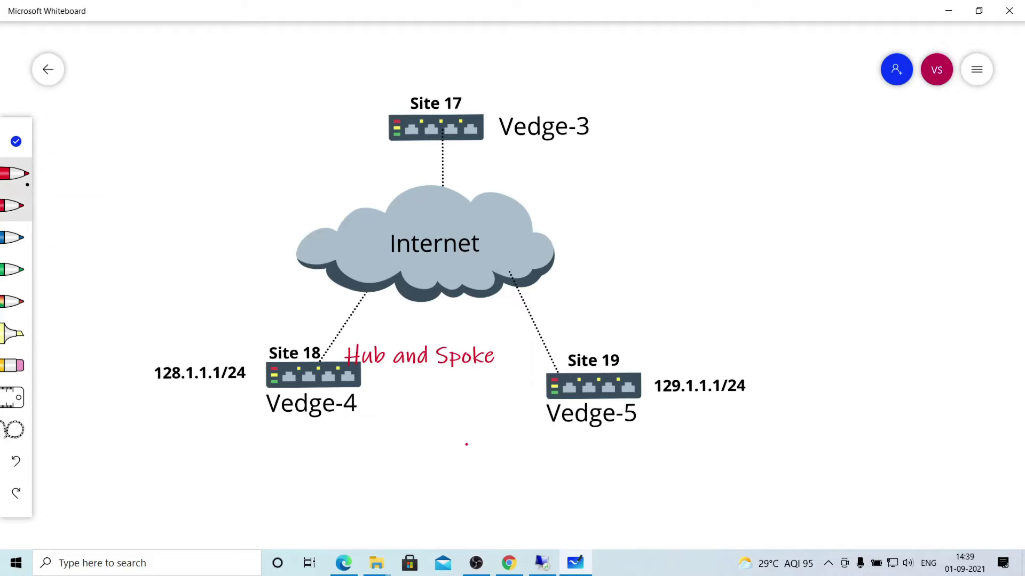
With the second red pen, draw lines from Vedge-4 and Vedge-5 to Vedge-3.
left_click(15, 206)
mouse_move(320, 365)
left_mouse_down()
mouse_move(429, 155)
mouse_move(451, 145)
left_mouse_up()
left_click_drag(568, 374, 449, 148)
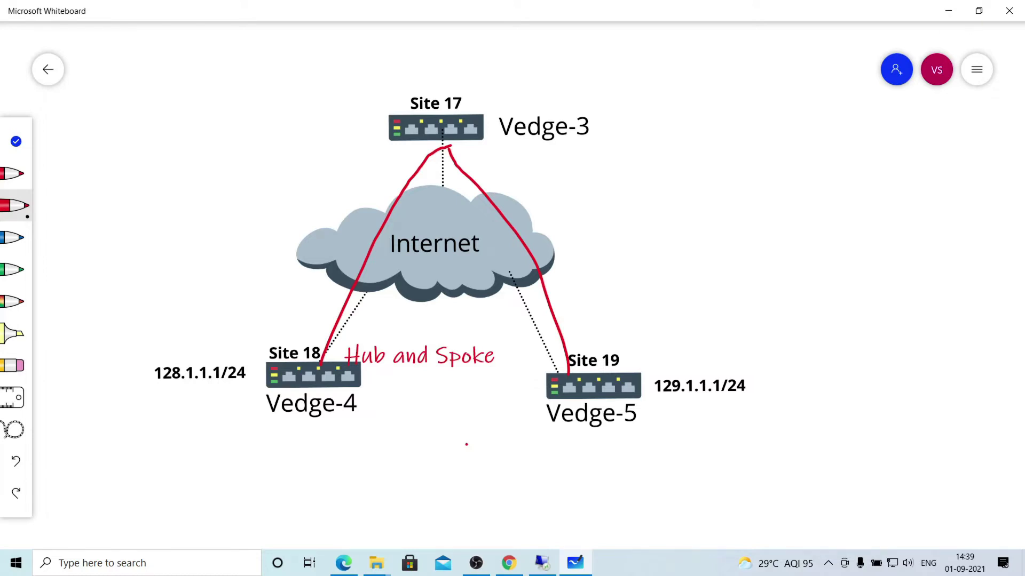
Draw a red two-way arrow between Vedge-4 and Vedge-5 and circle the 128.1.1.1/24 and 129.1.1.1/24 labels.
mouse_move(349, 378)
left_mouse_down()
mouse_move(545, 384)
mouse_move(534, 377)
mouse_move(536, 396)
left_mouse_up()
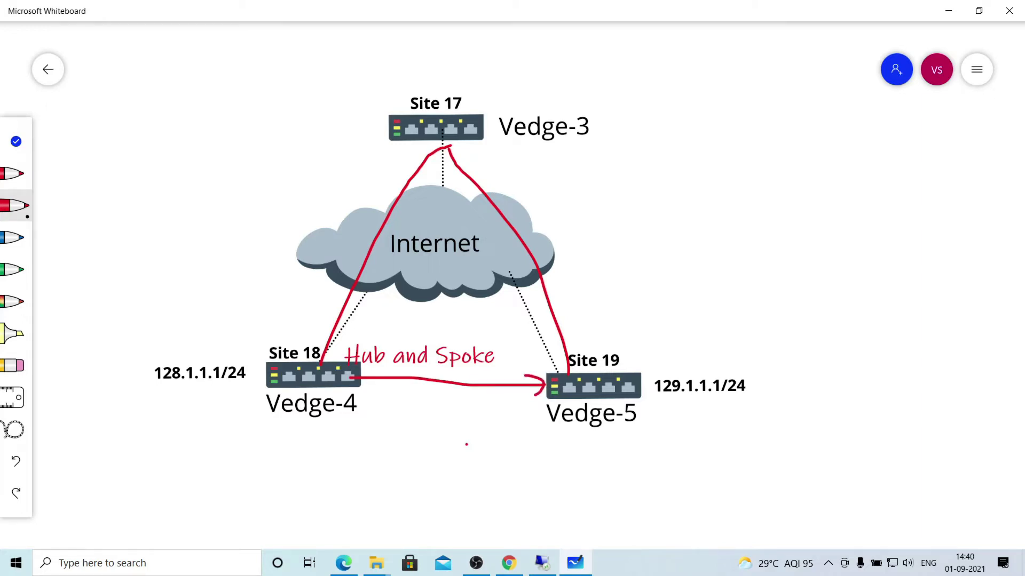
left_click_drag(368, 372, 372, 386)
mouse_move(248, 365)
left_mouse_down()
mouse_move(221, 355)
mouse_move(154, 392)
mouse_move(255, 375)
mouse_move(248, 363)
left_mouse_up()
mouse_move(773, 374)
left_mouse_down()
mouse_move(735, 363)
mouse_move(653, 384)
mouse_move(778, 398)
mouse_move(772, 369)
left_mouse_up()
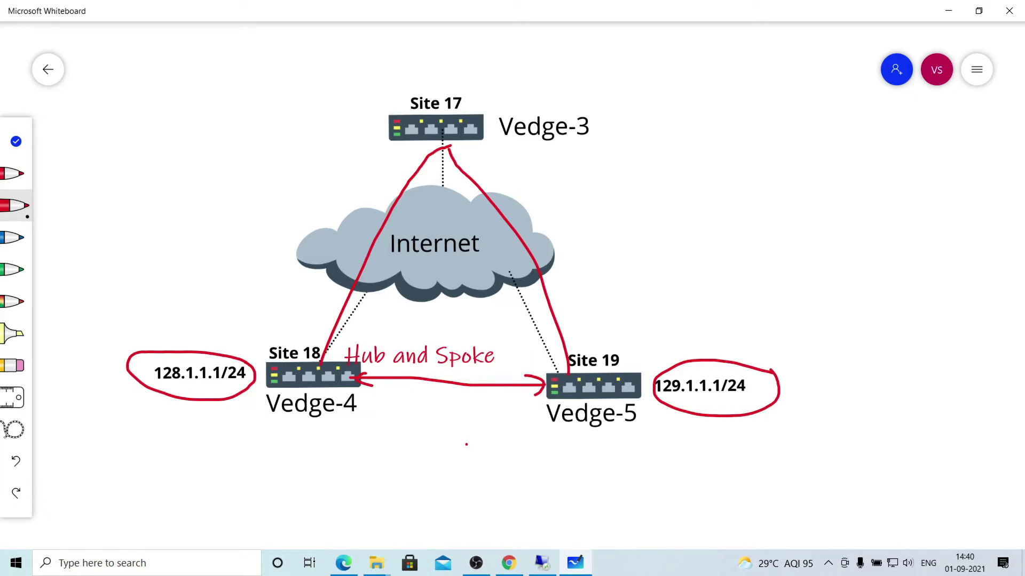
Go to vedge5's troubleshooting tools in vManage and bring up Simulate Flows.
left_click(948, 11)
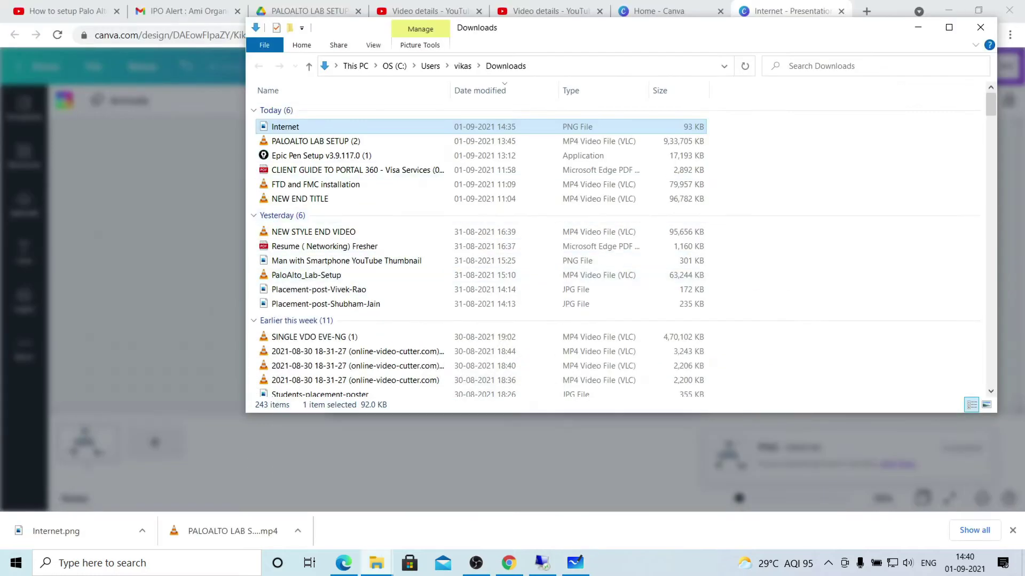
left_click(980, 27)
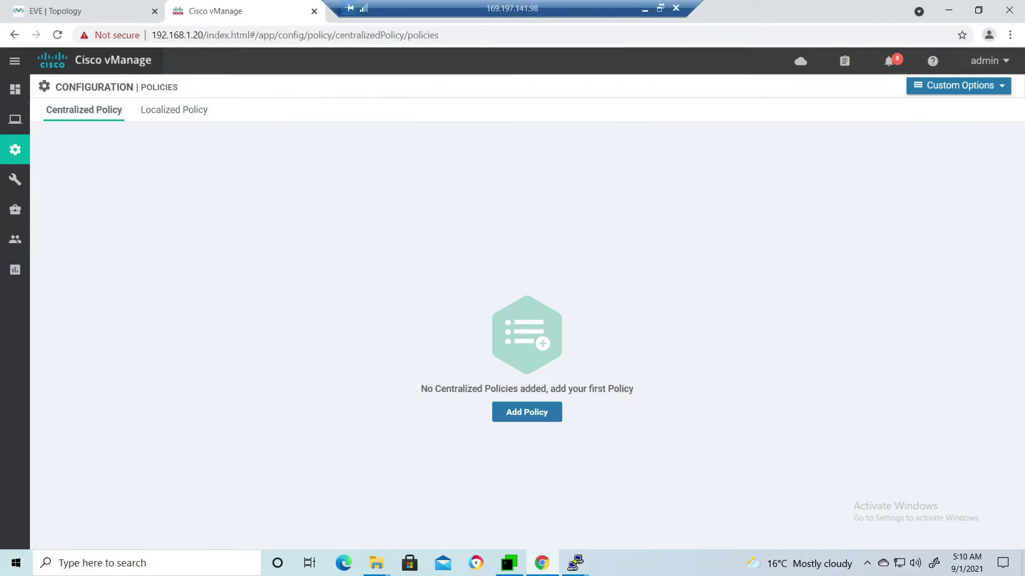
mouse_move(15, 149)
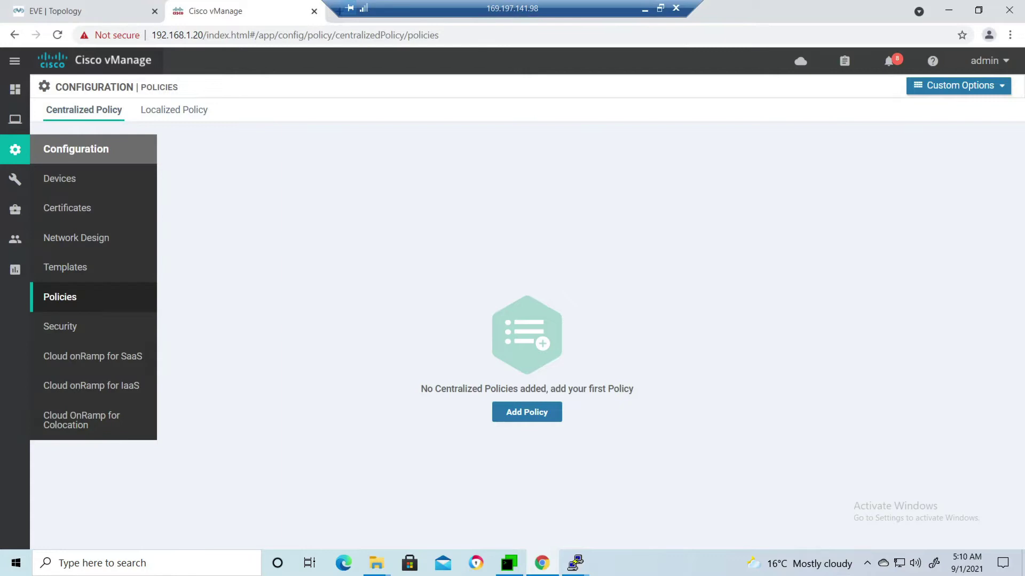
mouse_move(14, 119)
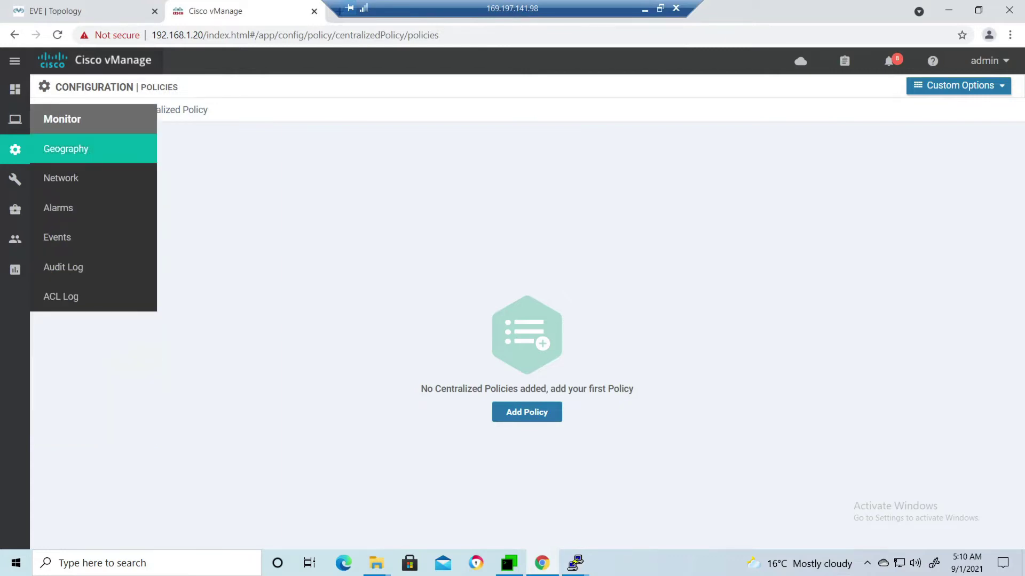
left_click(59, 176)
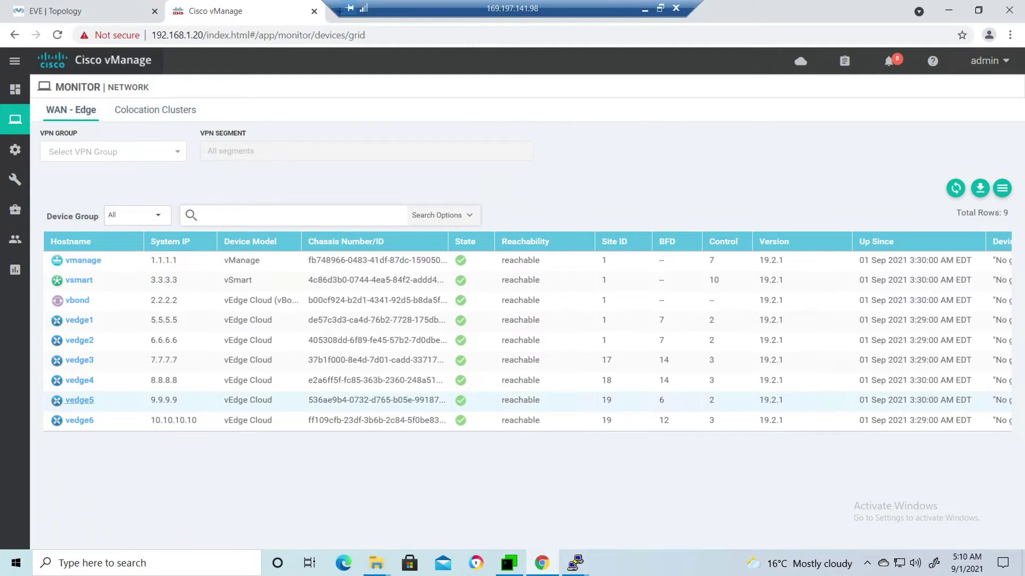
left_click(79, 401)
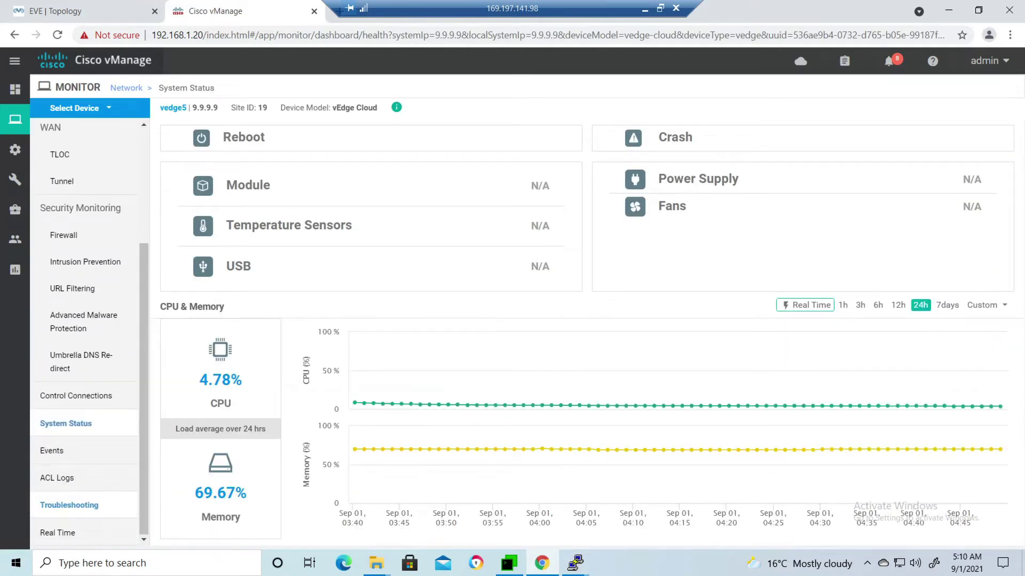
left_click(69, 505)
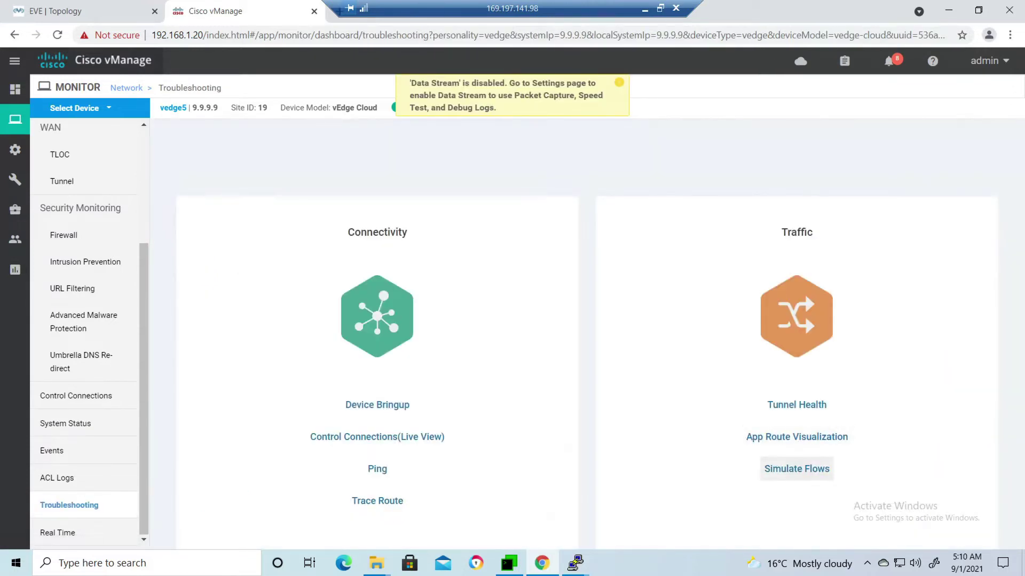
left_click(796, 469)
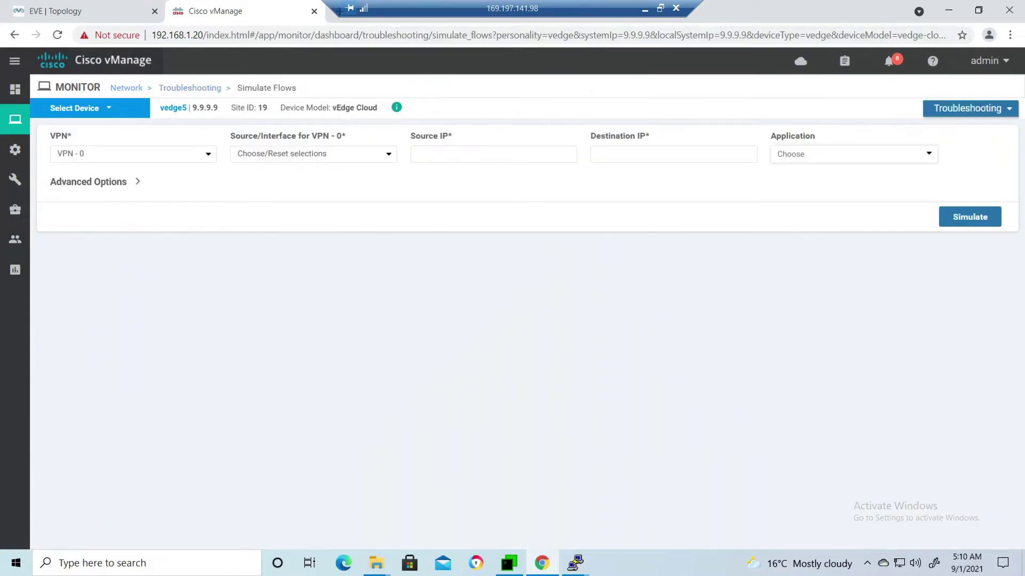
Set the simulation to VPN 15, destination 128.1.1.1, and source interface ge0/2 (119.1.1.1).
left_click(134, 154)
left_click(69, 192)
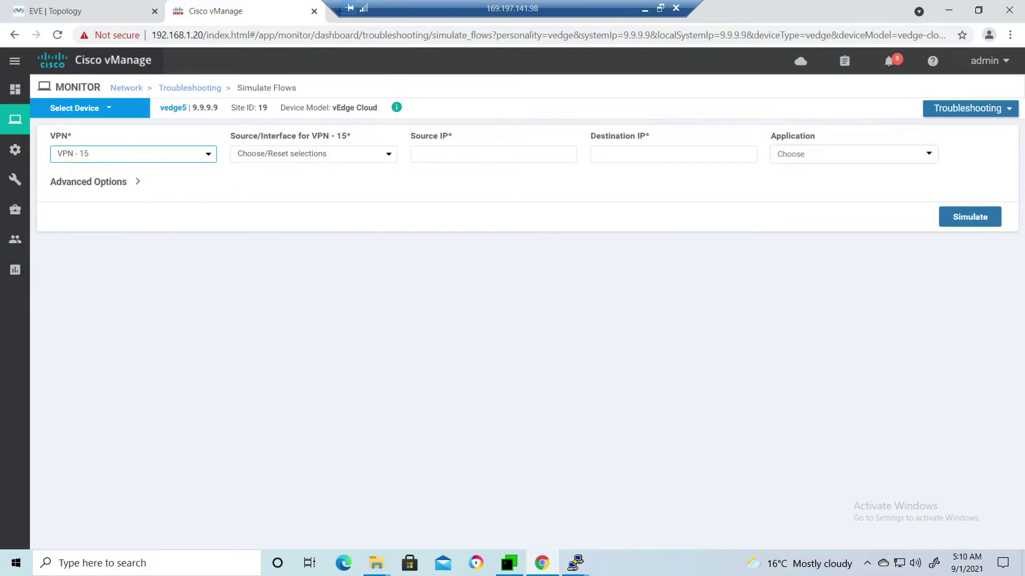
left_click(493, 154)
type("129.1.1.1")
left_click(673, 154)
key("Down")
key("Return")
left_click(969, 216)
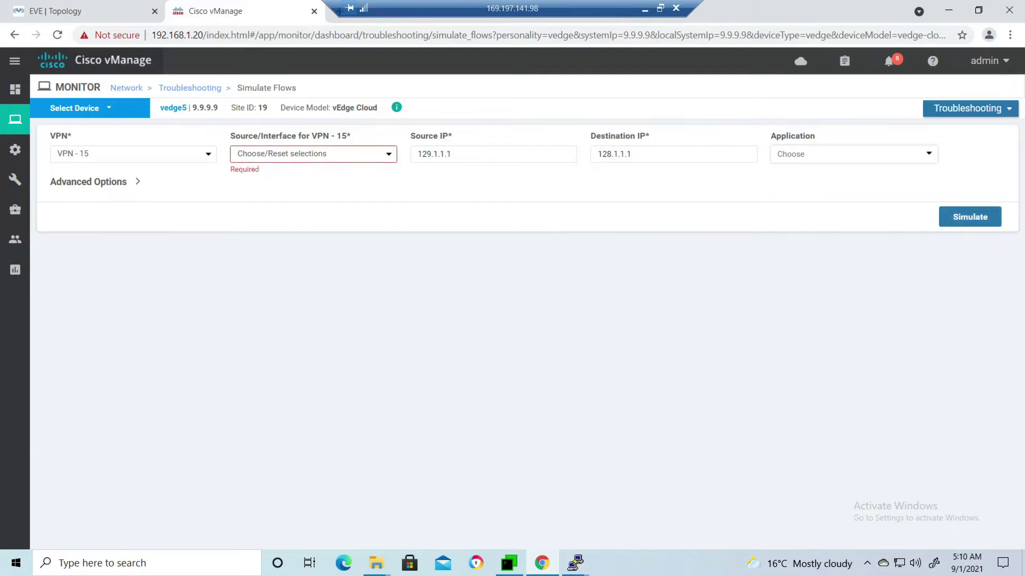
left_click(314, 154)
left_click(275, 192)
Run the flow simulation, rerun it with source IP 129.1.1.1, and review the two IPSec next hops to 8.8.8.8.
left_click(969, 217)
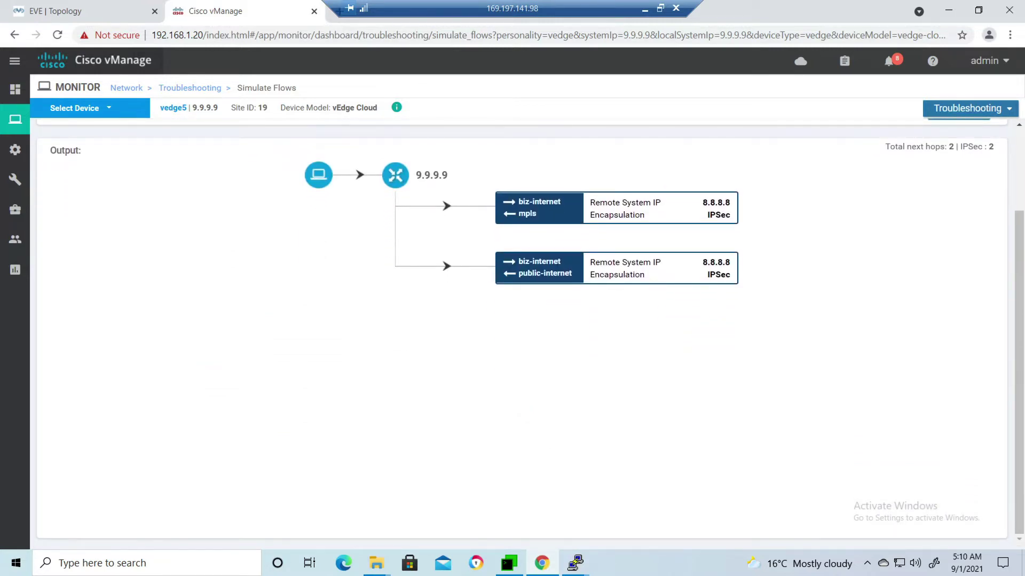
scroll(512, 330, "up", 2)
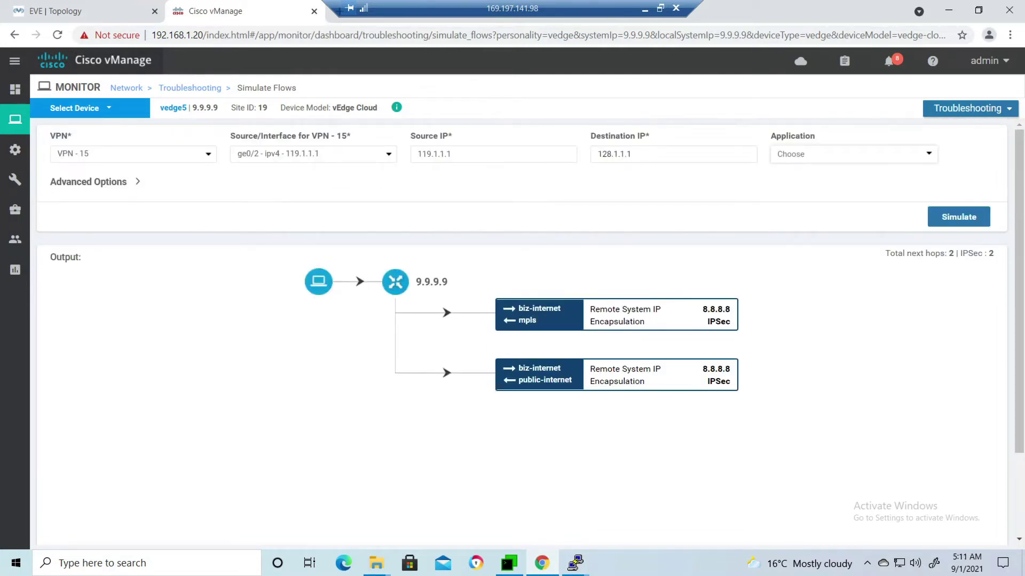
left_click(425, 154)
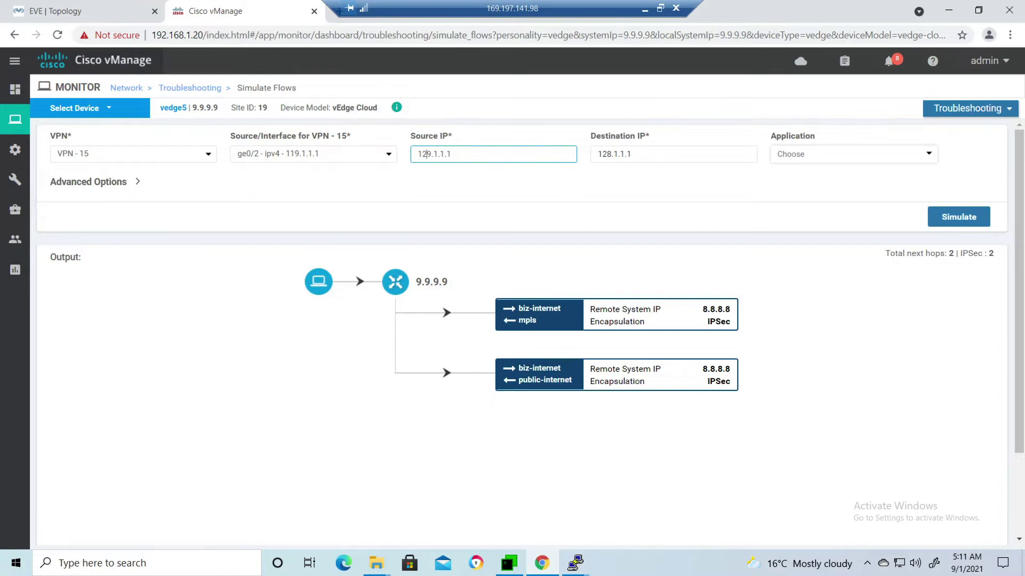
key("Return")
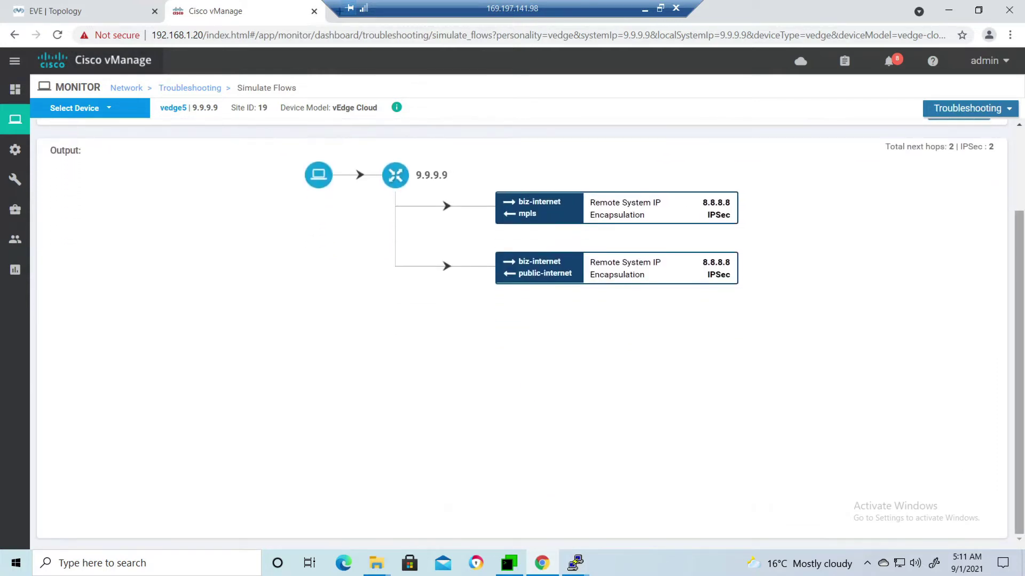
scroll(512, 320, "up", 2)
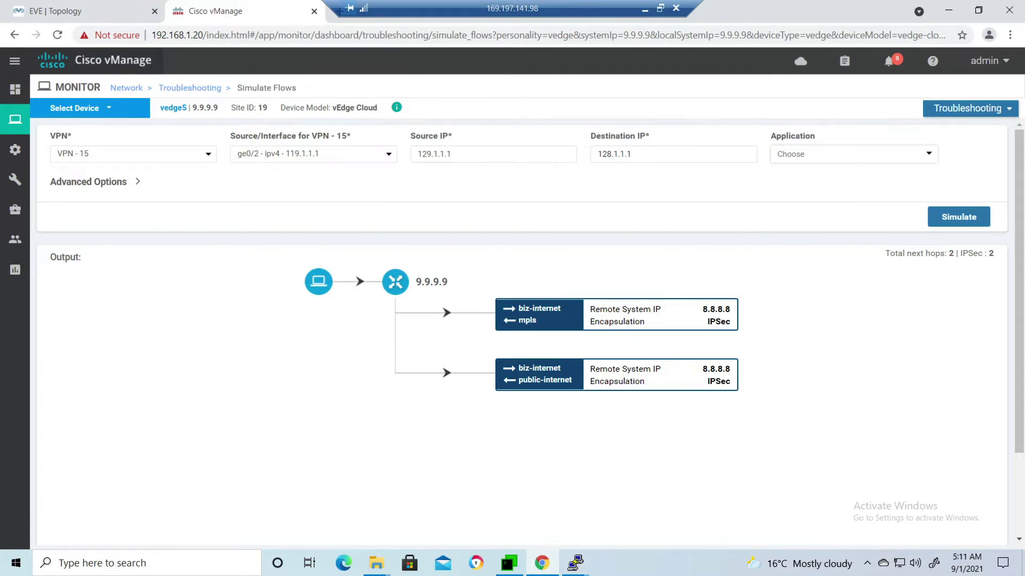
double_click(174, 108)
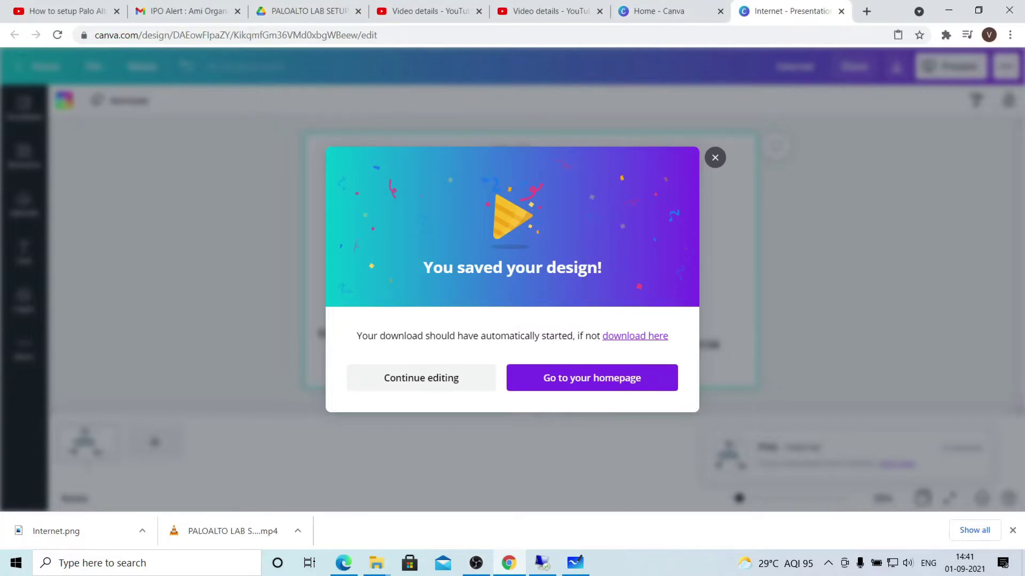
Circle hub Vedge-3, write 7.7.7.7 above Site 17 and 8.8.8.8 below Vedge-4.
left_click(715, 157)
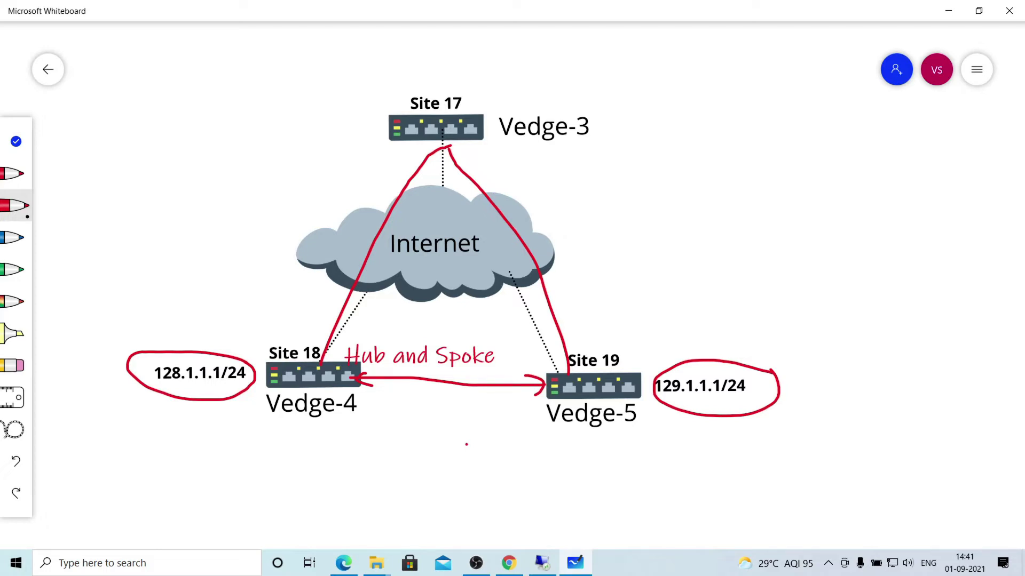
mouse_move(445, 142)
left_mouse_down()
mouse_move(453, 166)
mouse_move(443, 142)
left_mouse_up()
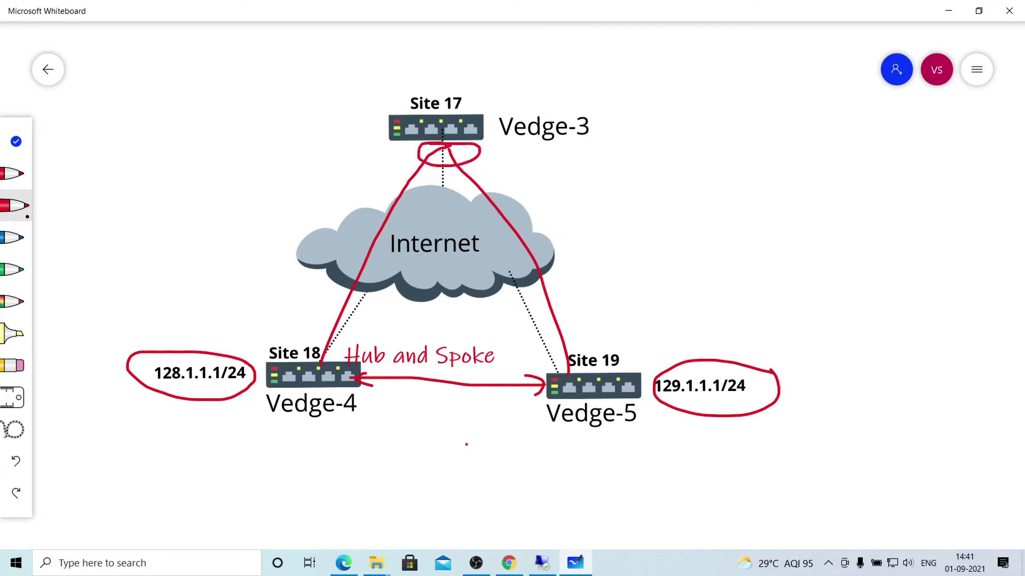
mouse_move(432, 59)
left_mouse_down()
mouse_move(451, 59)
mouse_move(452, 77)
mouse_move(497, 63)
mouse_move(496, 77)
mouse_move(535, 60)
mouse_move(538, 76)
mouse_move(580, 94)
left_mouse_up()
left_click(516, 66)
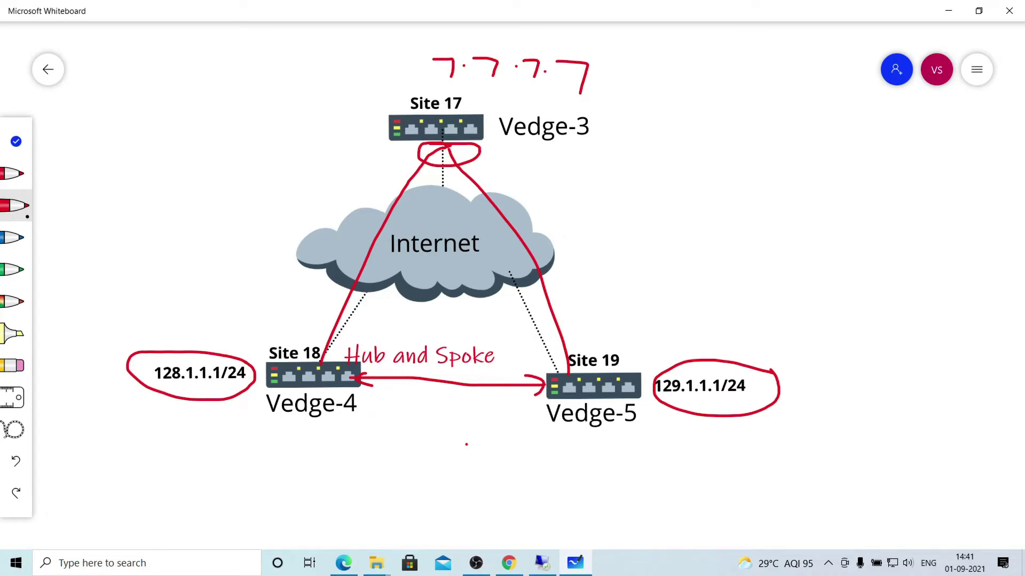
mouse_move(277, 433)
left_mouse_down()
mouse_move(265, 453)
mouse_move(276, 428)
mouse_move(293, 452)
mouse_move(303, 431)
mouse_move(325, 452)
mouse_move(335, 432)
mouse_move(353, 454)
mouse_move(367, 431)
left_mouse_up()
left_click(281, 442)
left_click(311, 440)
left_click(343, 442)
Write 9.9.9.9 below Vedge-5, underline both labels, trace Vedge-5's path via Vedge-3, and close Whiteboard.
mouse_move(589, 448)
left_mouse_down()
mouse_move(588, 465)
mouse_move(619, 455)
mouse_move(615, 467)
mouse_move(680, 459)
mouse_move(677, 471)
left_mouse_up()
left_click(597, 459)
left_click(631, 459)
left_click(661, 458)
left_click_drag(269, 462, 341, 459)
left_click_drag(573, 470, 664, 482)
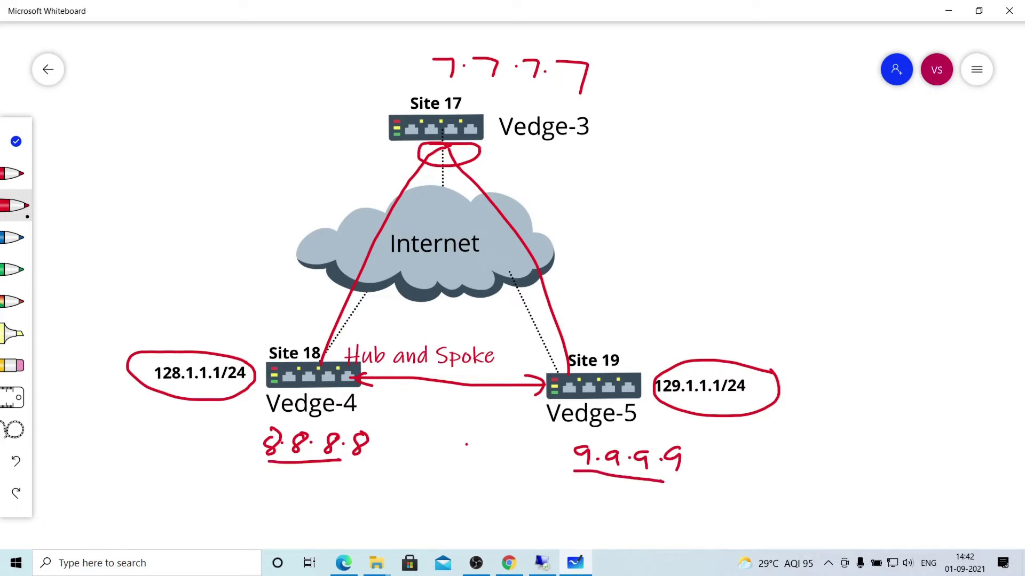
mouse_move(557, 441)
left_mouse_down()
mouse_move(592, 309)
mouse_move(421, 209)
mouse_move(341, 420)
mouse_move(332, 414)
mouse_move(367, 397)
left_mouse_up()
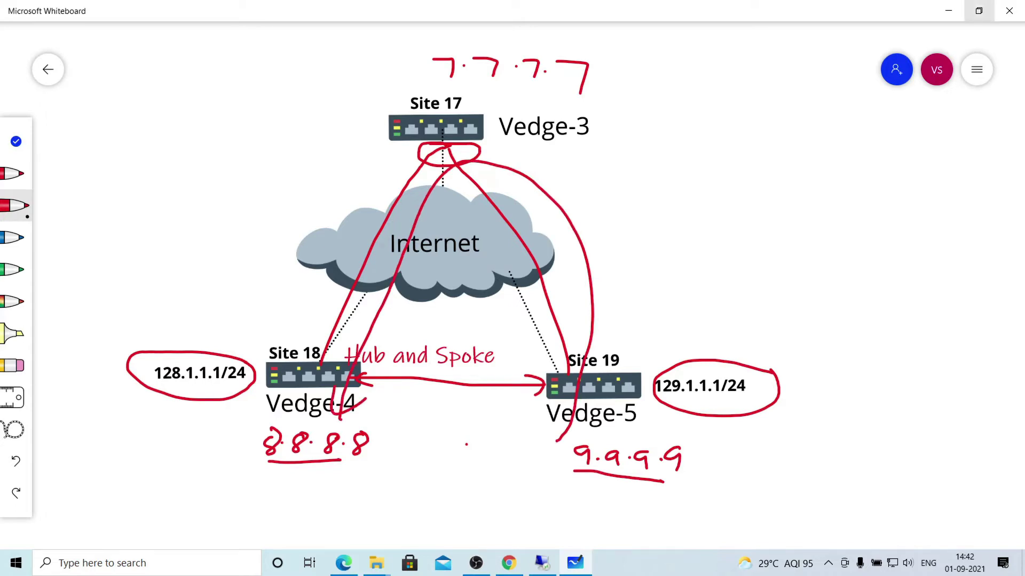
left_click(948, 11)
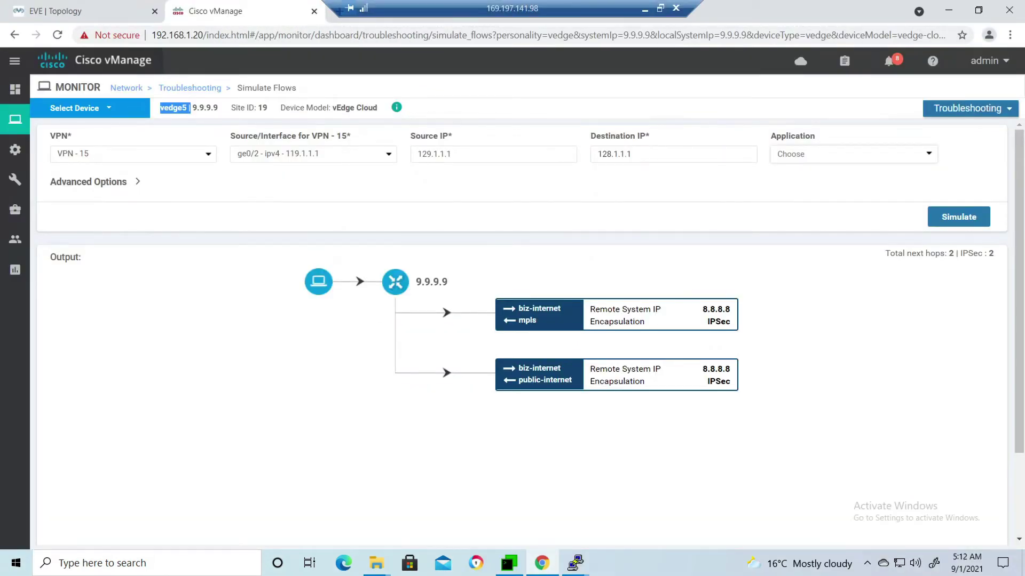
Start a new centralized policy and review and re-save the Hub site list.
mouse_move(15, 179)
mouse_move(15, 150)
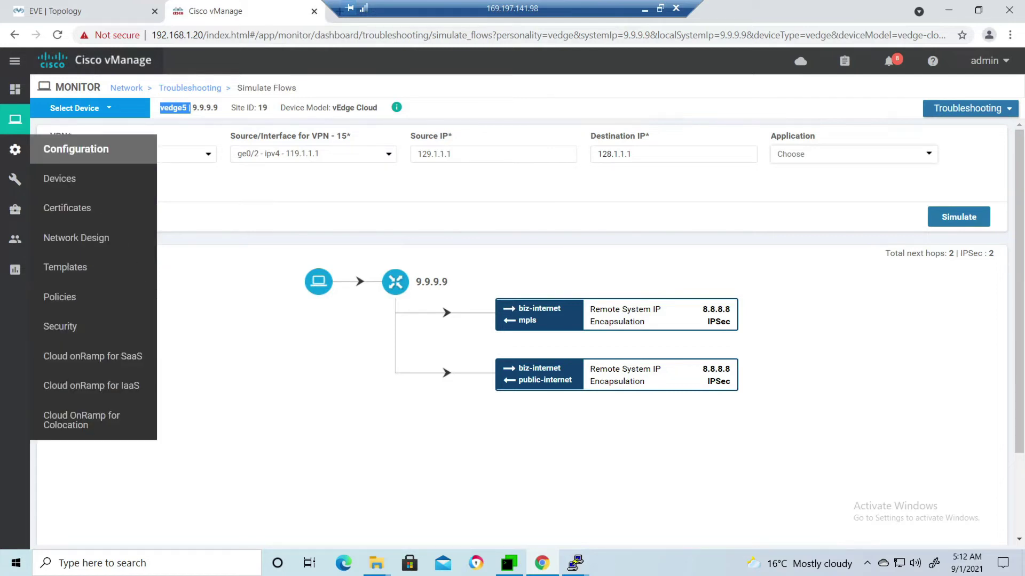
left_click(59, 293)
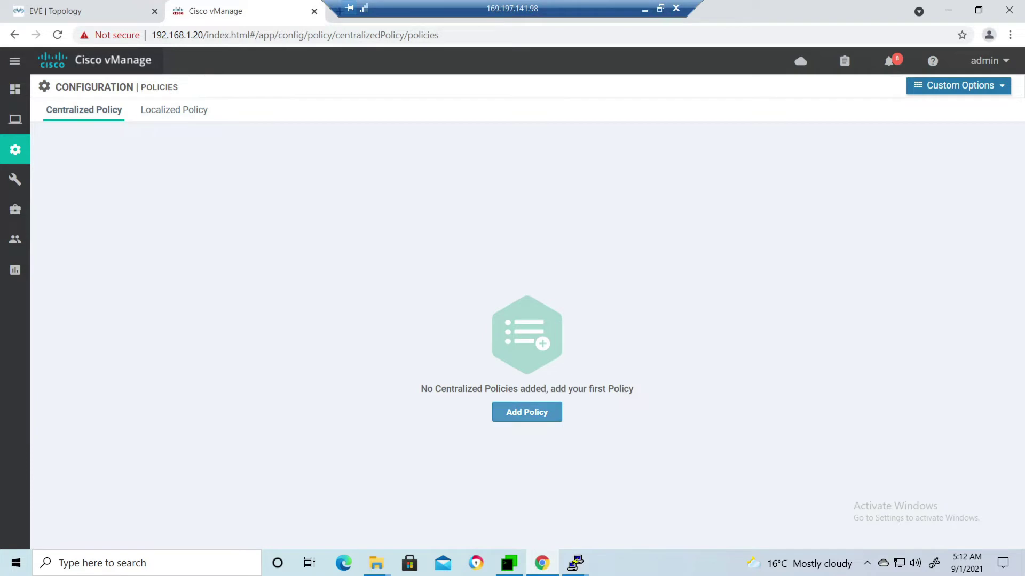
left_click(527, 412)
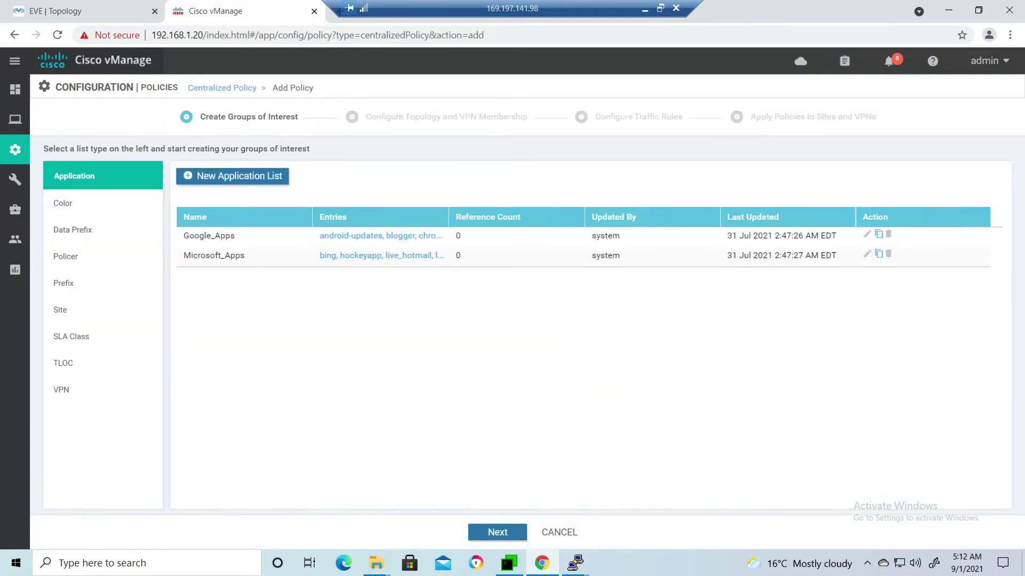
left_click(75, 309)
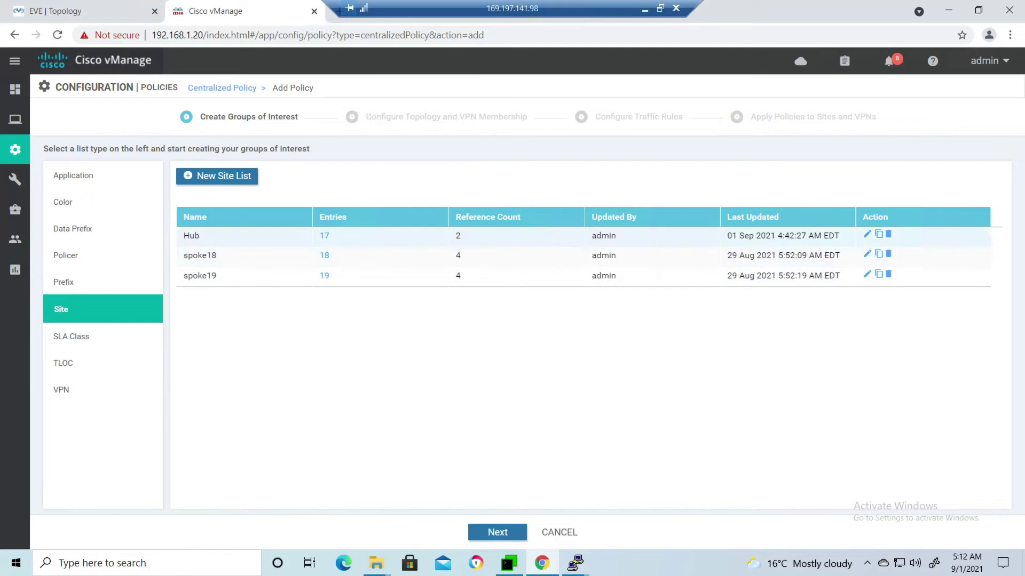
left_click(888, 234)
key("Return")
left_click(867, 234)
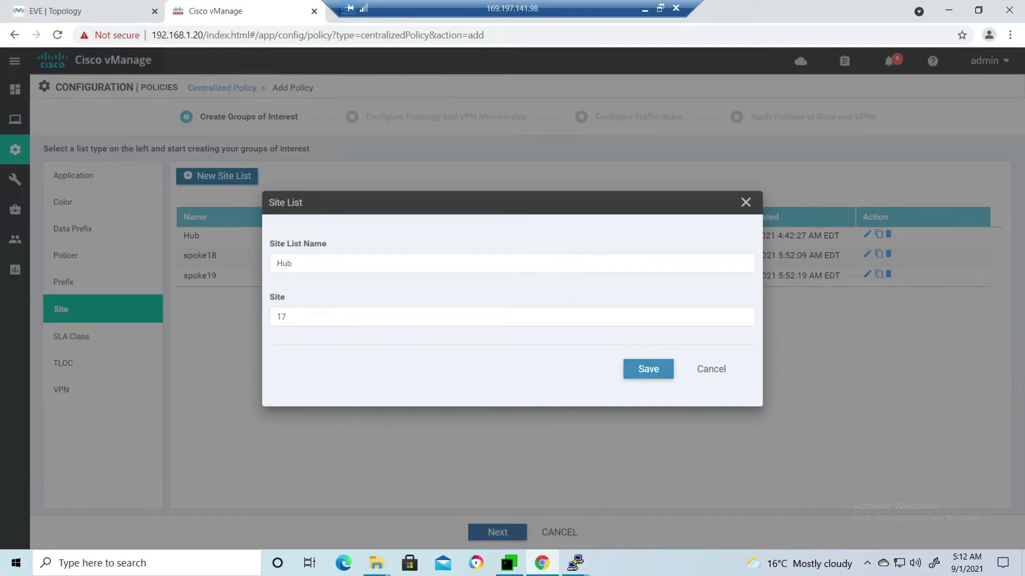
left_click(648, 368)
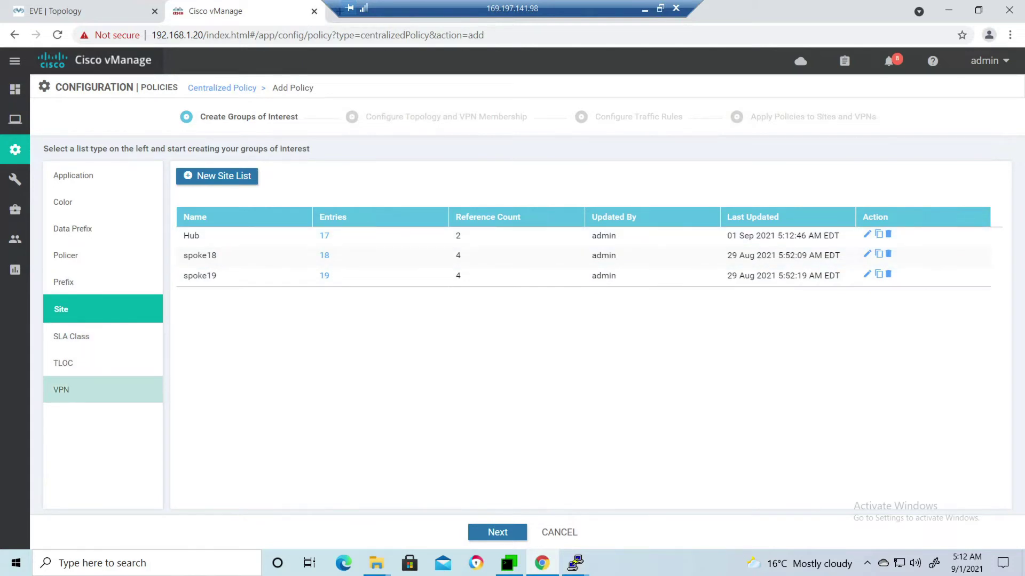
Check the VPN lists and the Tloc_hub TLOC list (7.7.7.7) against the lab topology, then continue.
left_click(61, 389)
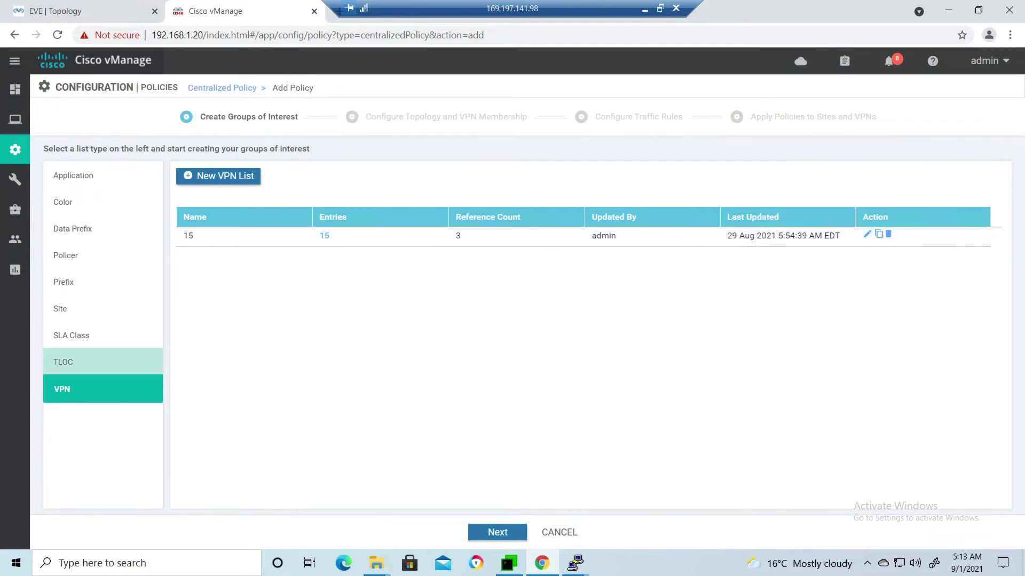
left_click(63, 362)
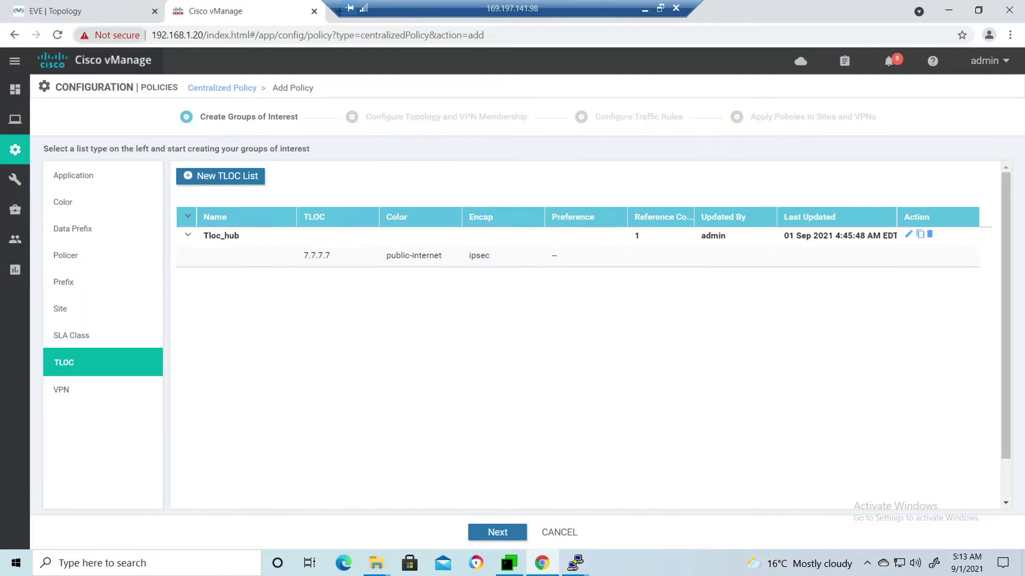
key("ctrl+1")
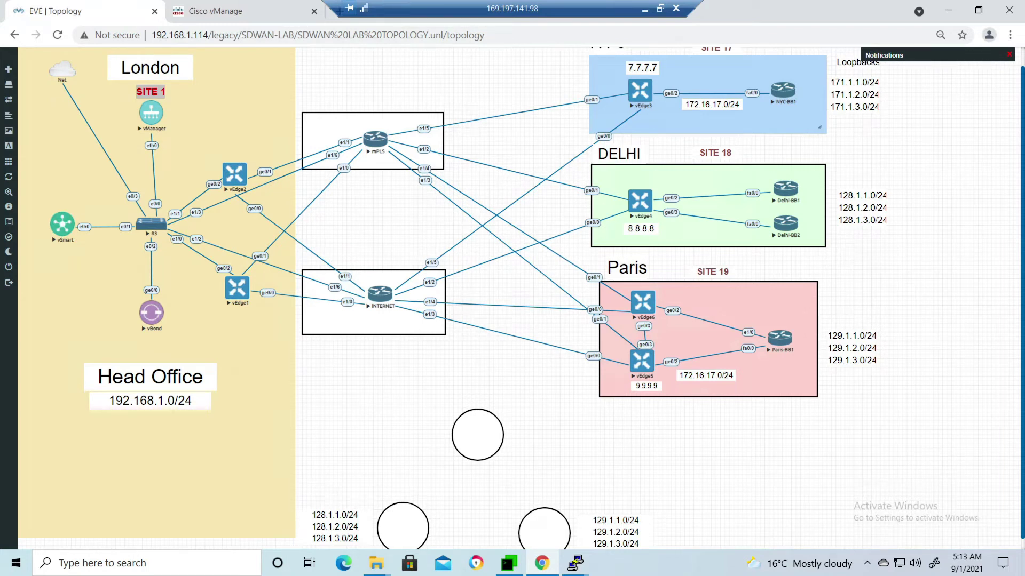
key("ctrl+Tab")
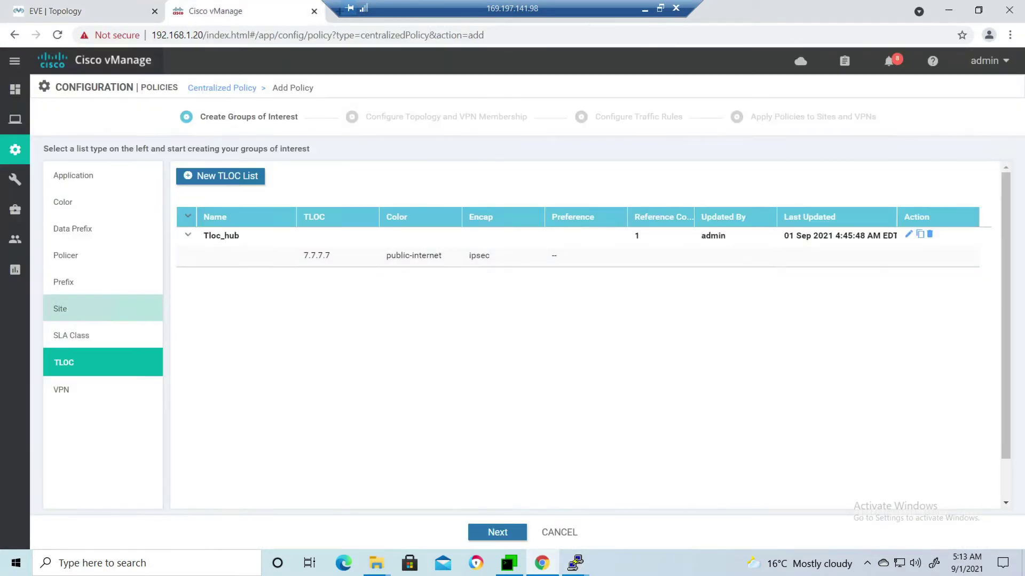
left_click(498, 532)
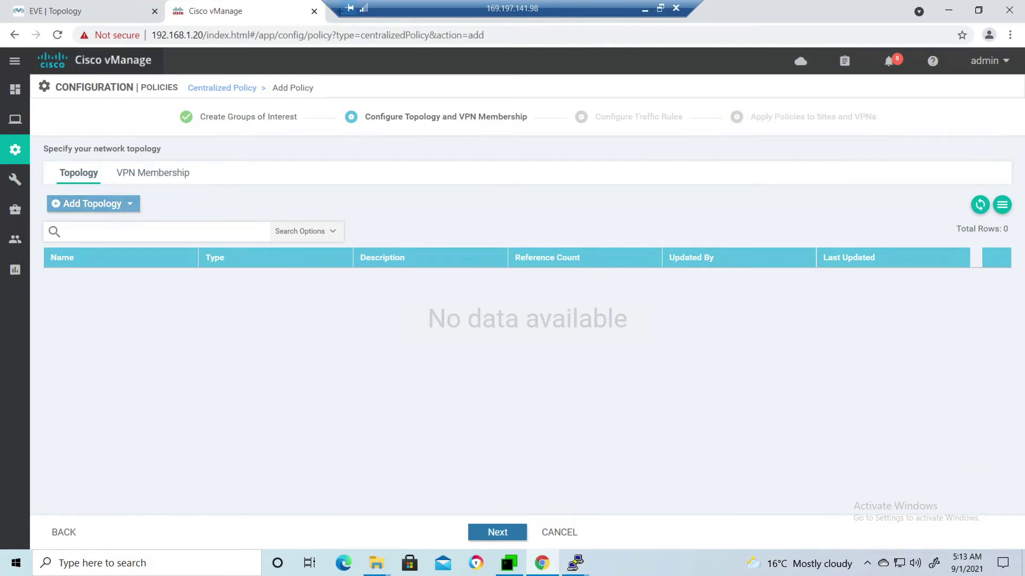
Create a hub-and-spoke topology named Hub_spoke_topology, reusing the name as its description.
left_click(93, 204)
left_click(89, 226)
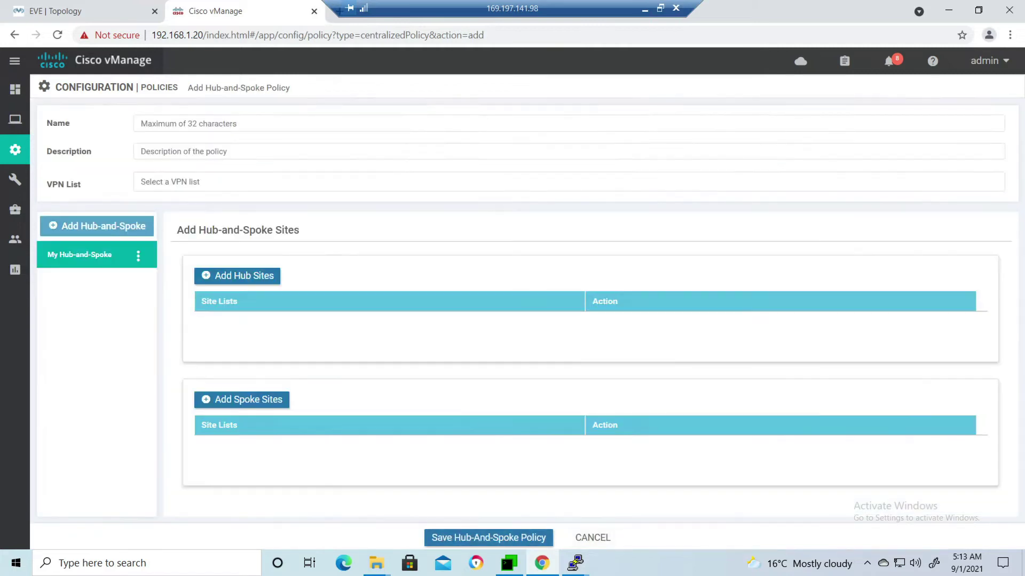
left_click(141, 123)
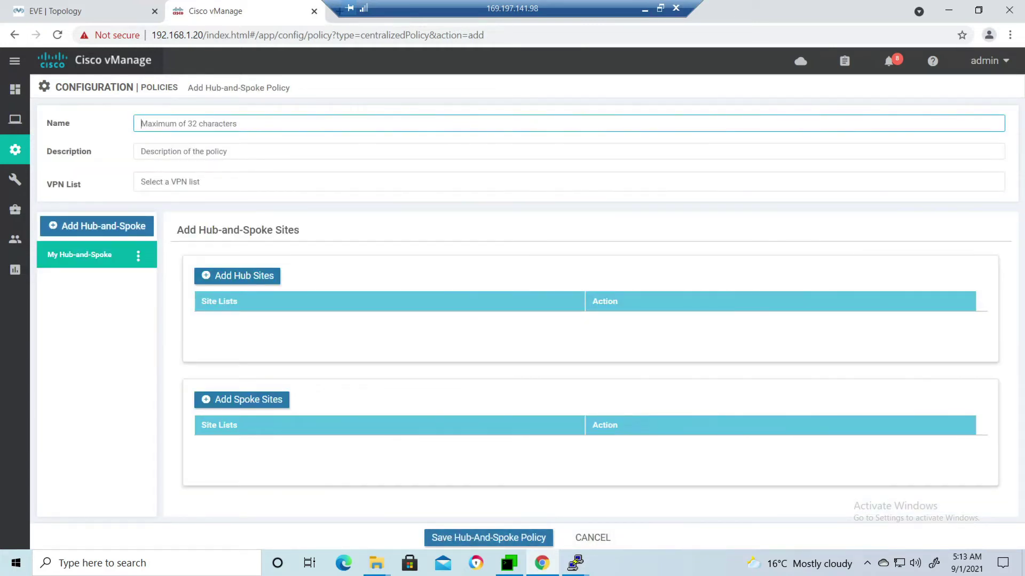
type("Hub_spoke")
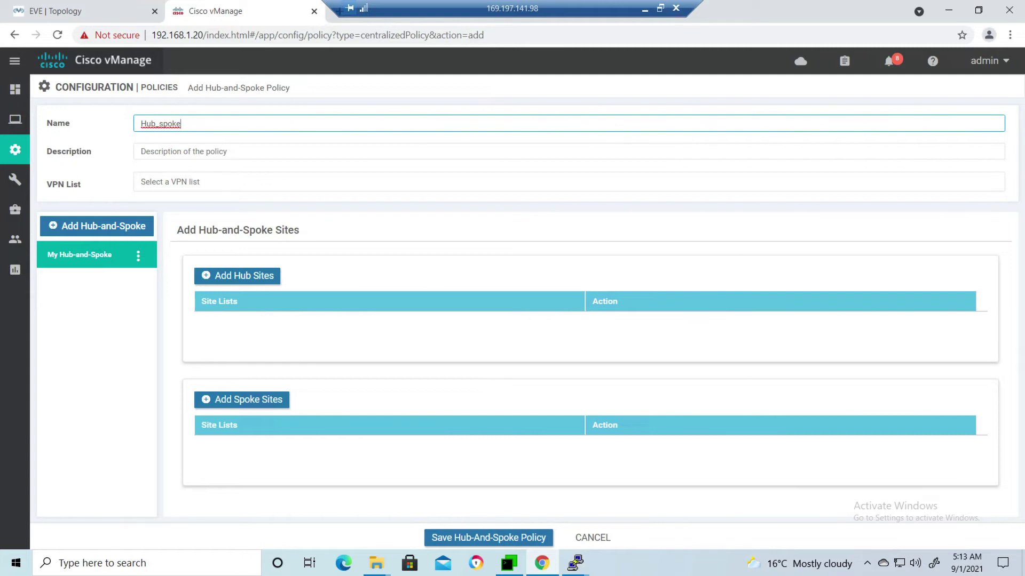
type("_topology")
key("ctrl+a")
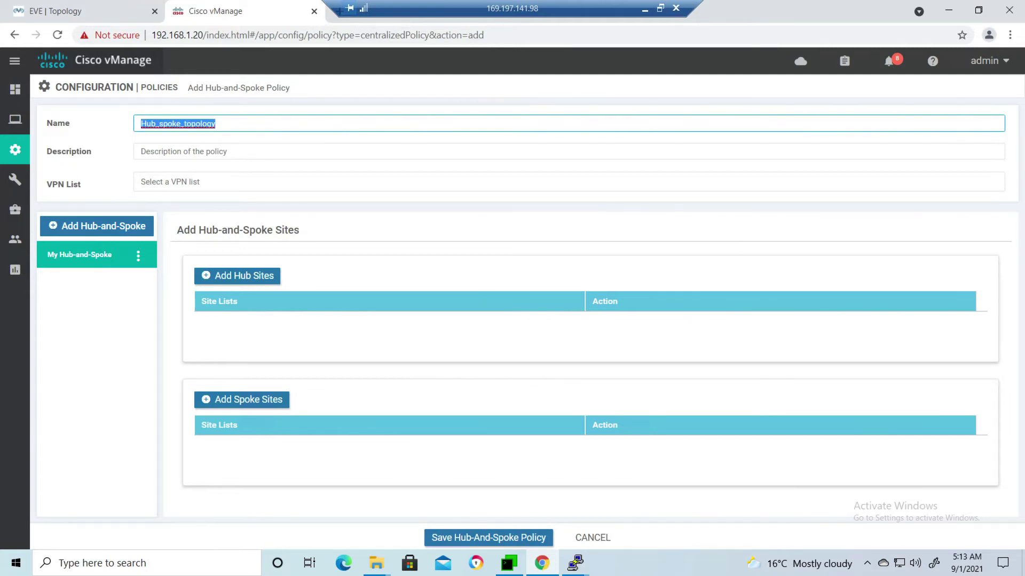
right_click(158, 128)
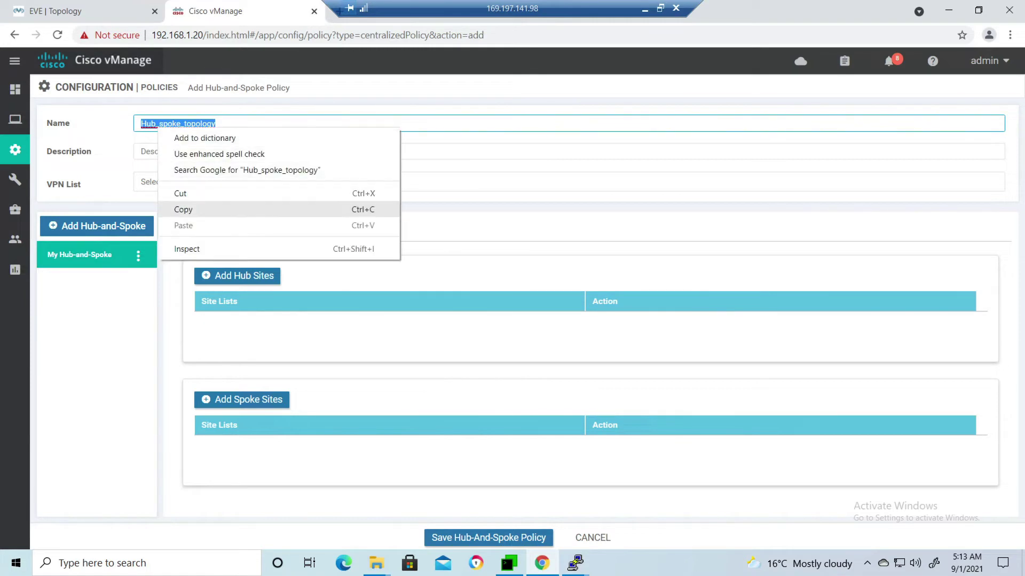
left_click(213, 209)
left_click(160, 151)
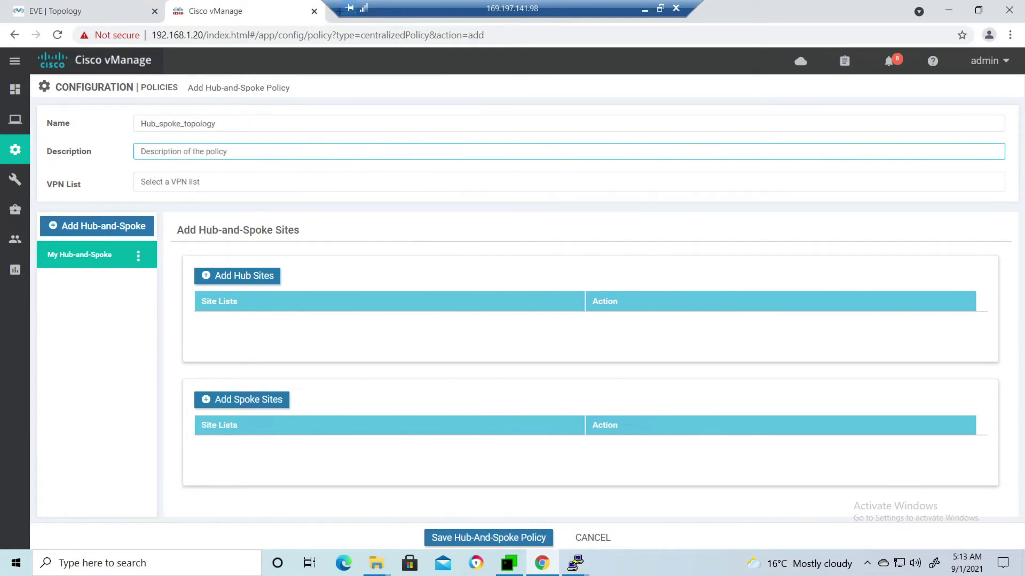
key("ctrl+v")
Apply the topology to VPN list 15 and add Hub as the hub site list.
key("Tab")
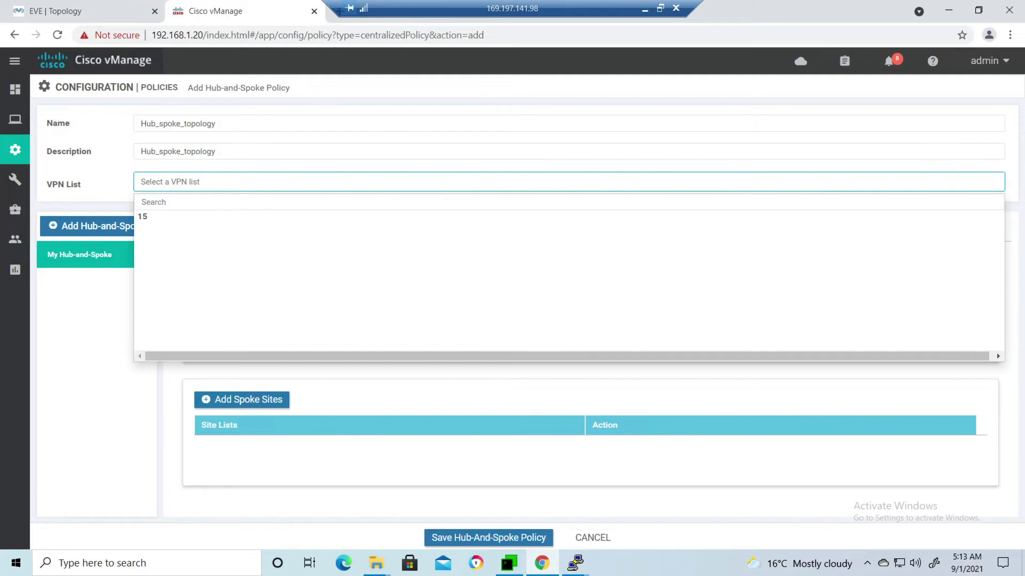
key("Return")
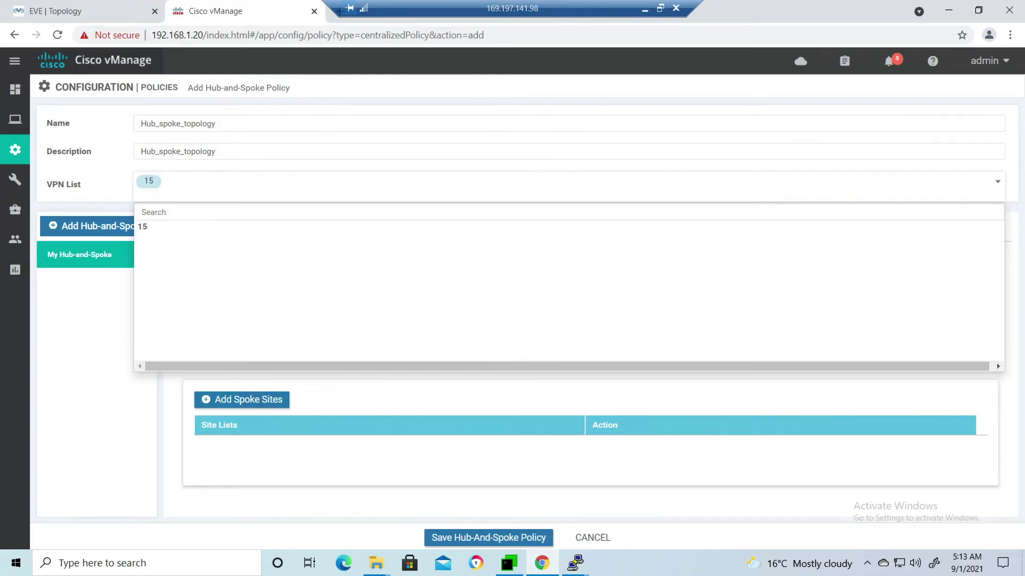
key("Escape")
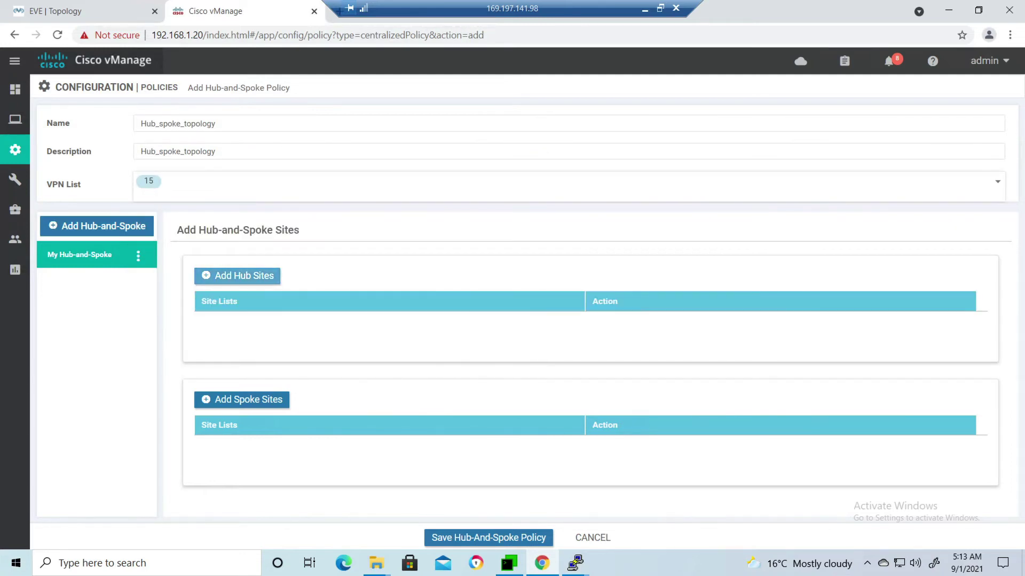
key("Return")
key("Tab")
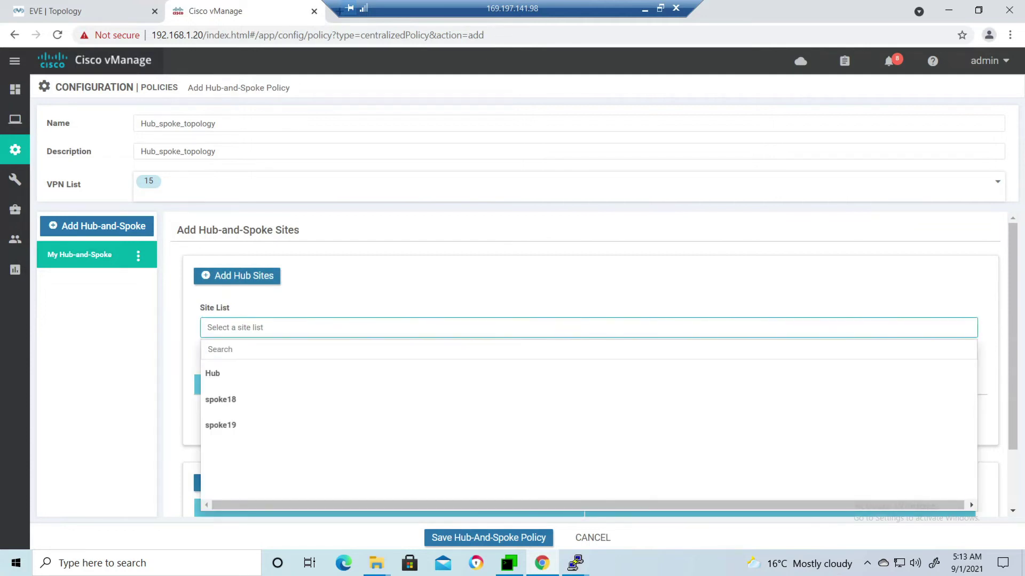
key("Down")
key("Return")
key("Escape")
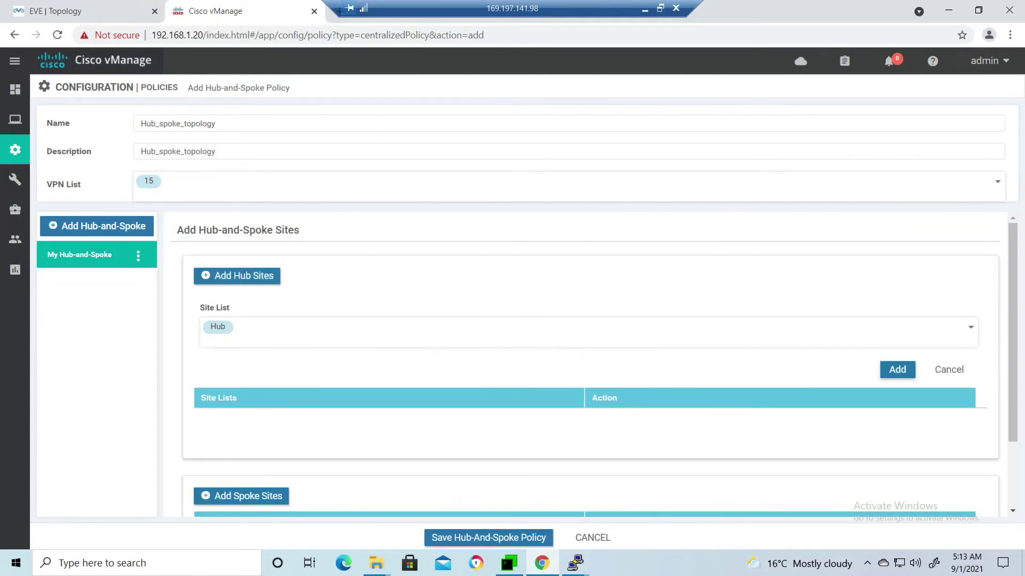
key("Return")
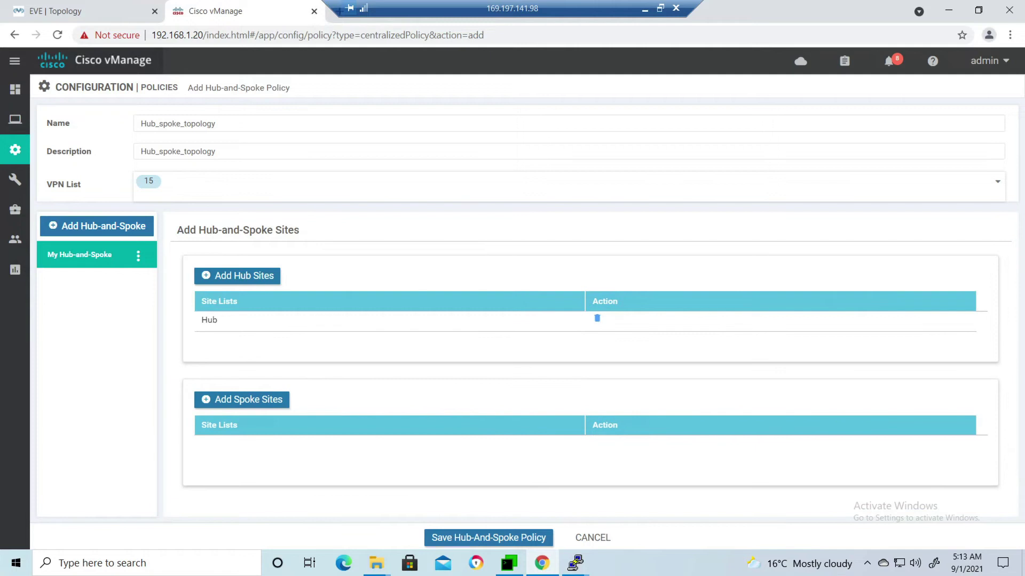
Add spoke18 and spoke19 as the spoke site lists.
key("Tab")
key("Return")
scroll(587, 363, "down", 1)
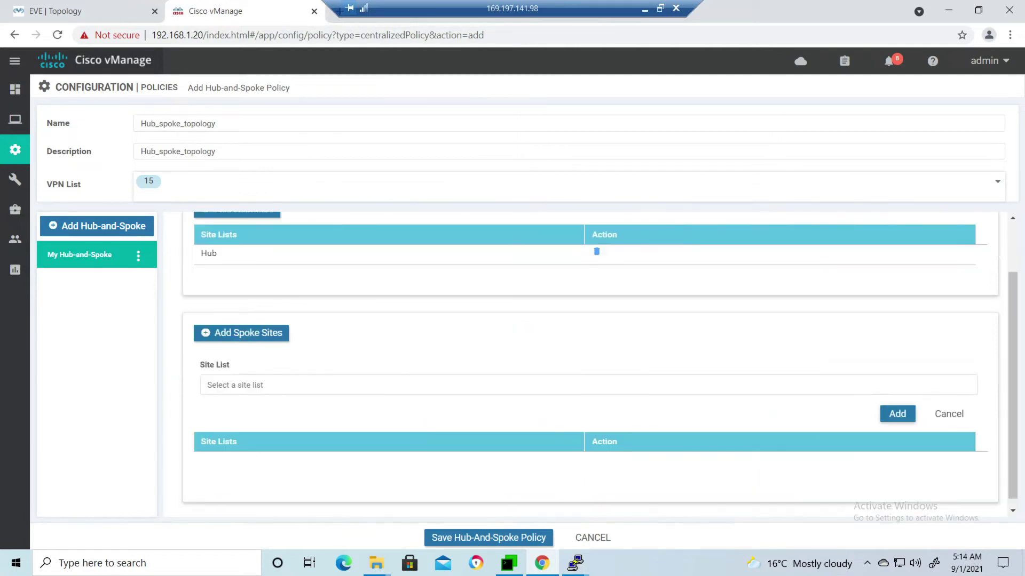
key("Down")
key("Down")
key("Down")
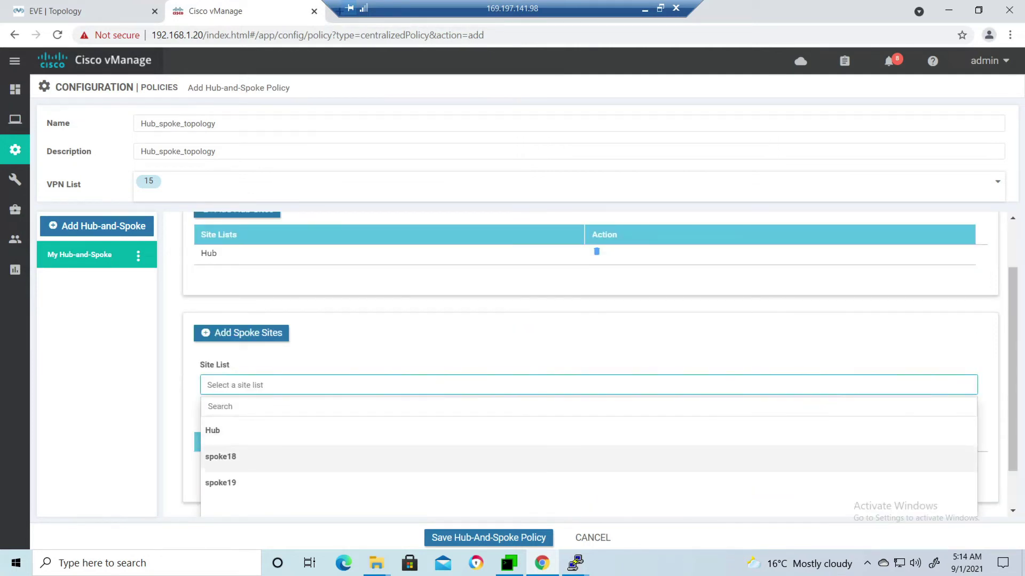
key("Return")
key("Escape")
key("Tab")
key("Return")
key("Tab")
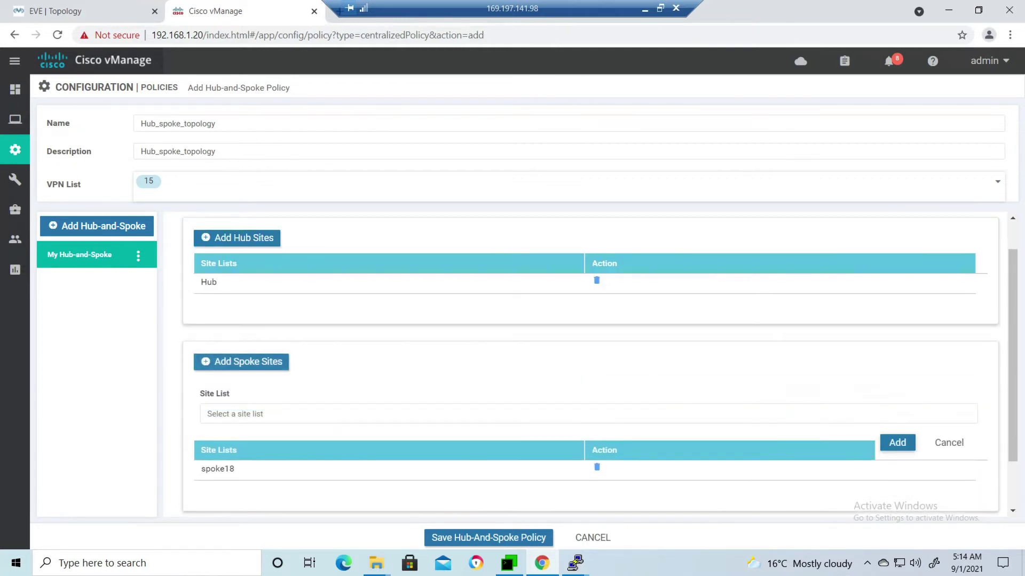
key("Return")
scroll(587, 363, "down", 2)
key("Down")
key("Down")
key("Down")
key("Down")
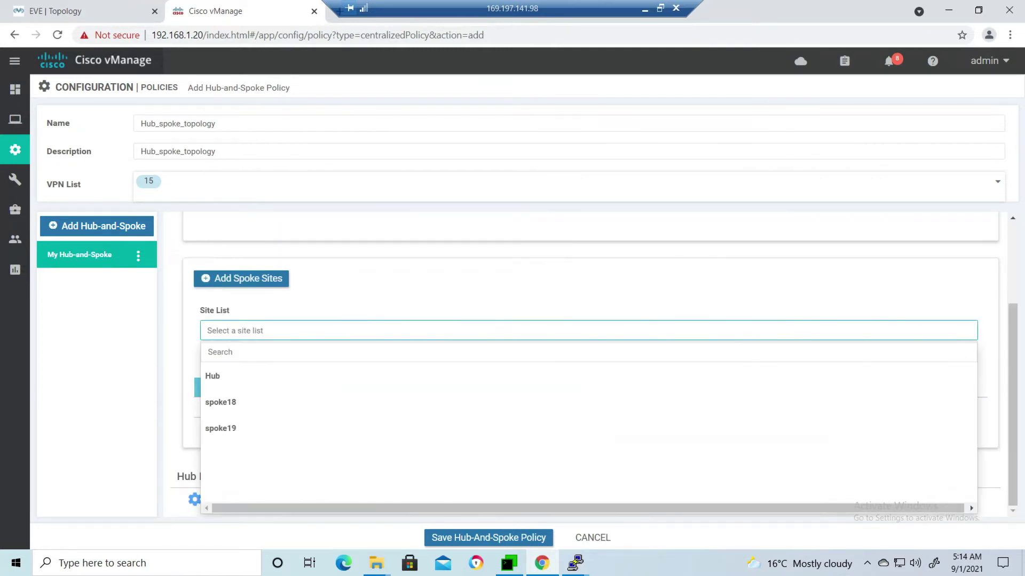
key("Return")
key("Escape")
key("Tab")
key("Return")
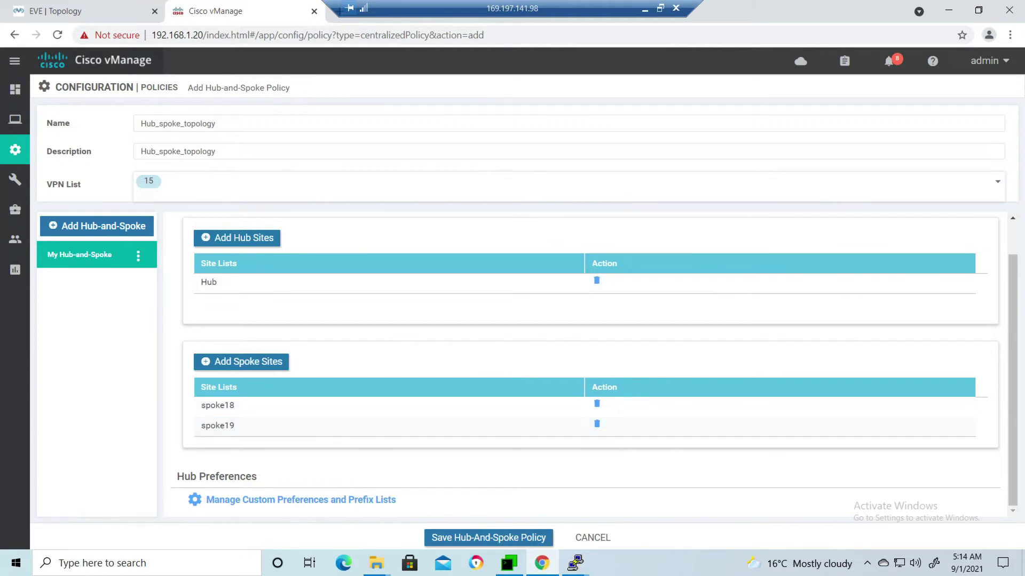
Advertise hub TLOCs using the Tloc_hub list, save the topology, and continue to traffic rules.
left_click(300, 499)
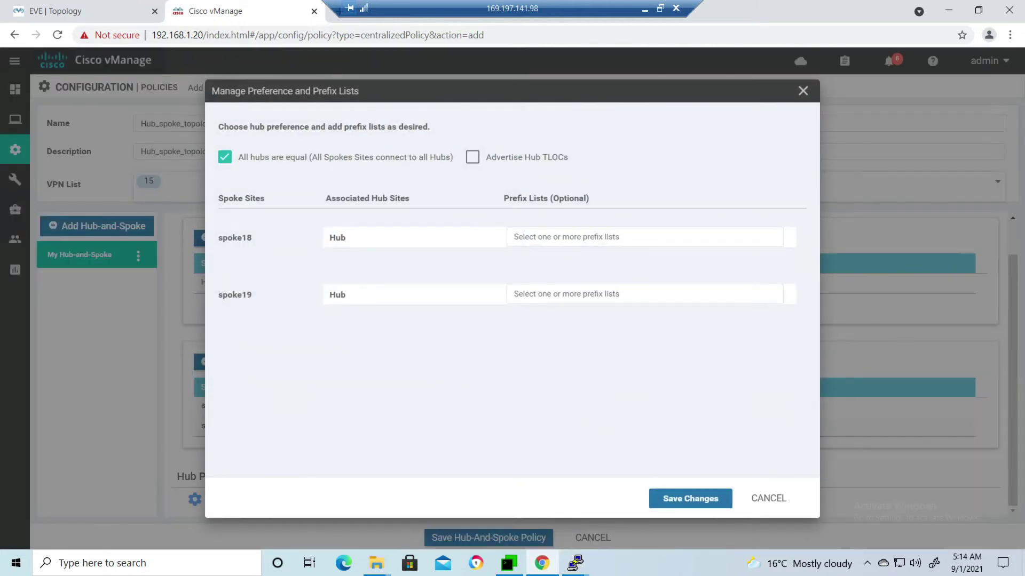
left_click(473, 156)
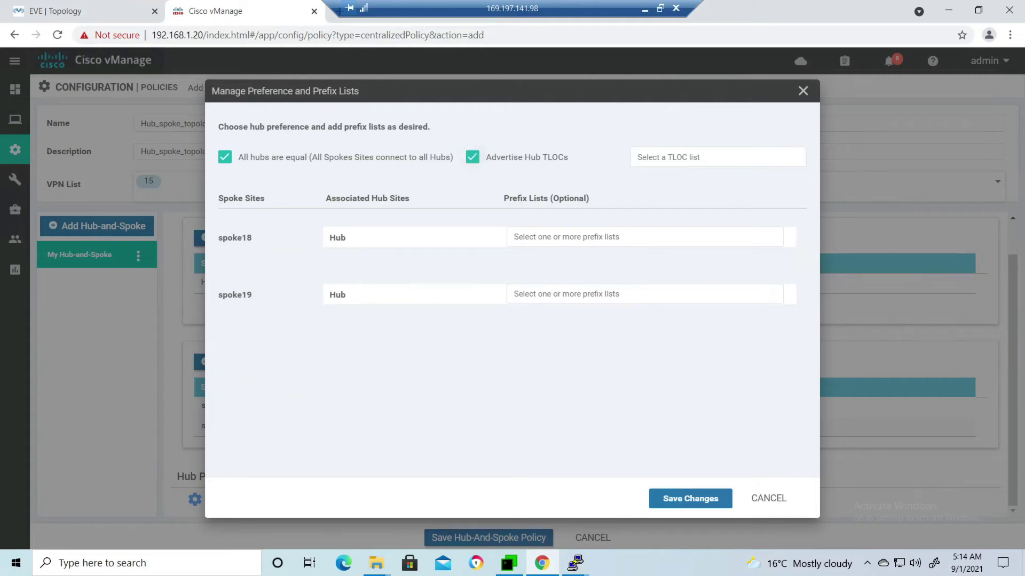
left_click(717, 157)
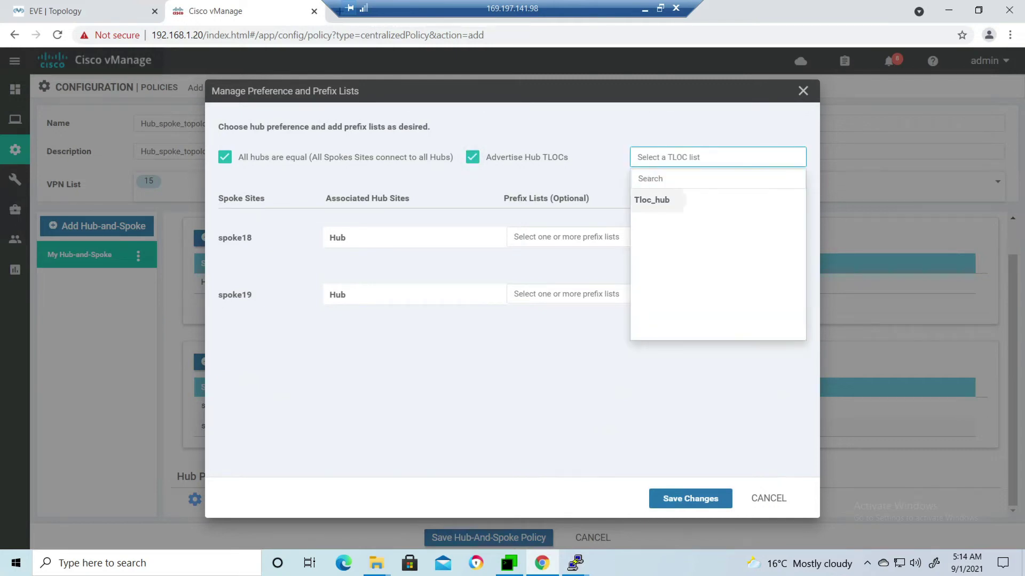
left_click(652, 200)
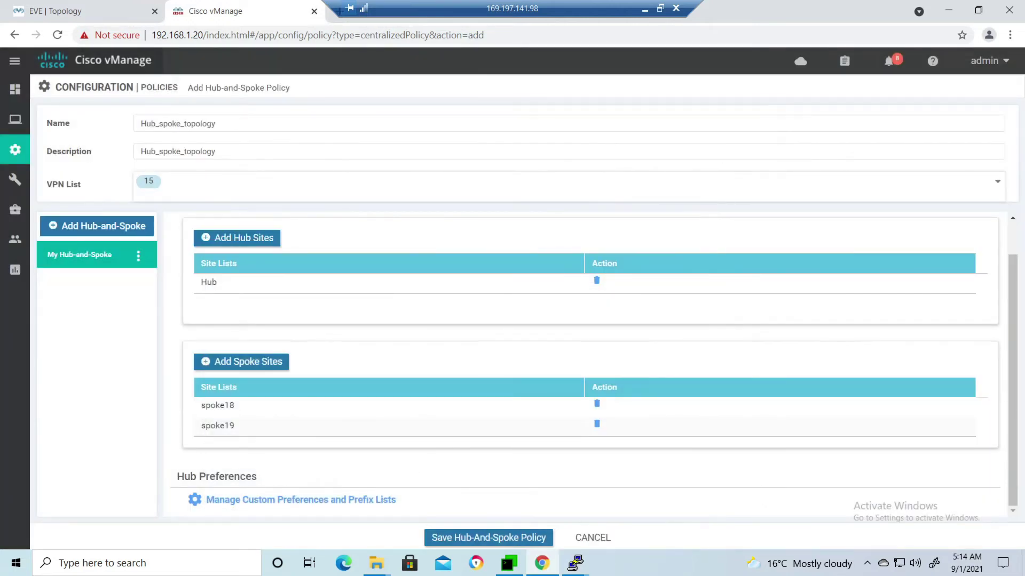
left_click(488, 538)
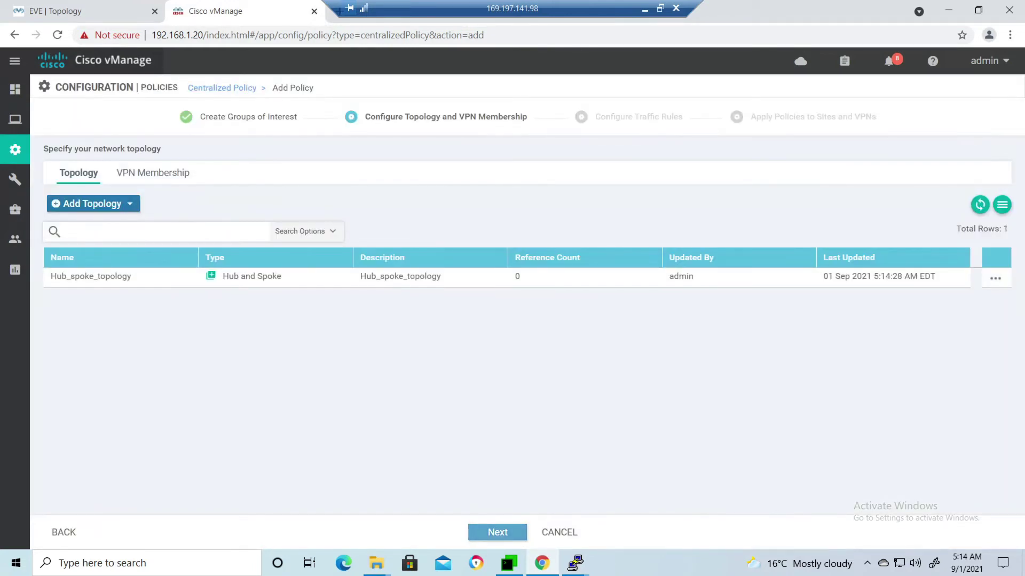
left_click(497, 532)
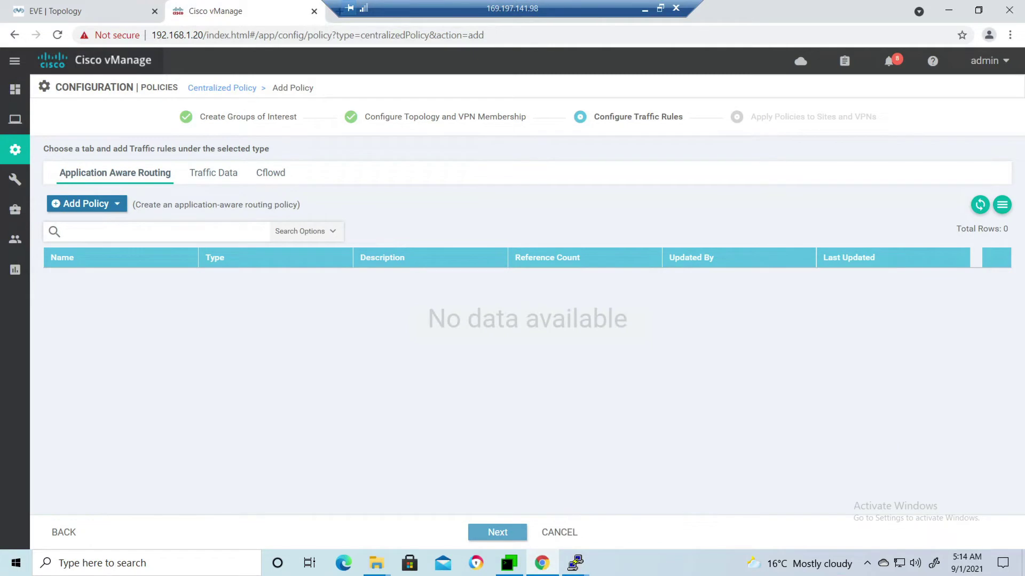
Name the centralized policy Hub_spoke_topology_vpn_15 and use the same text as its description.
left_click(497, 532)
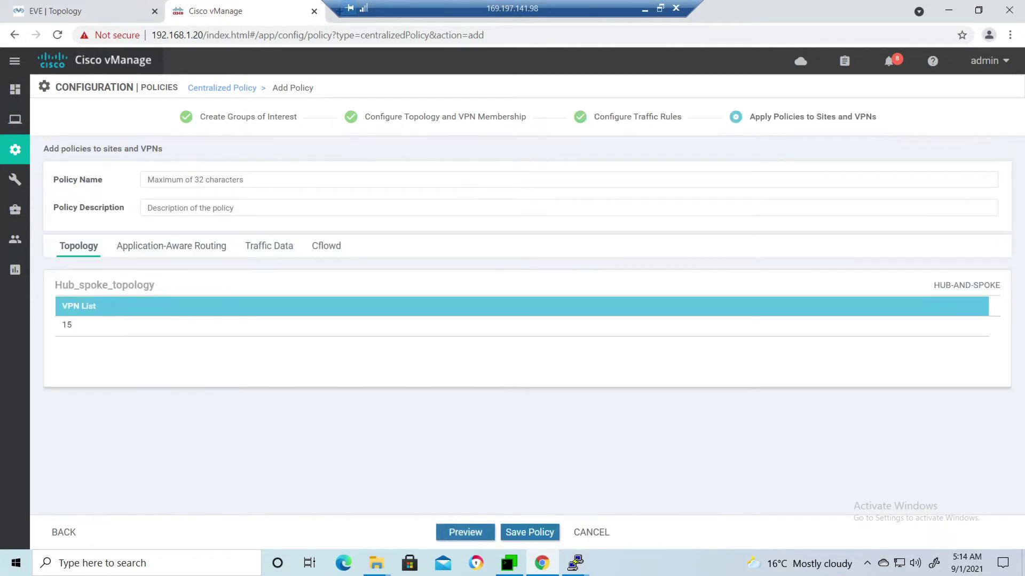
left_click(374, 179)
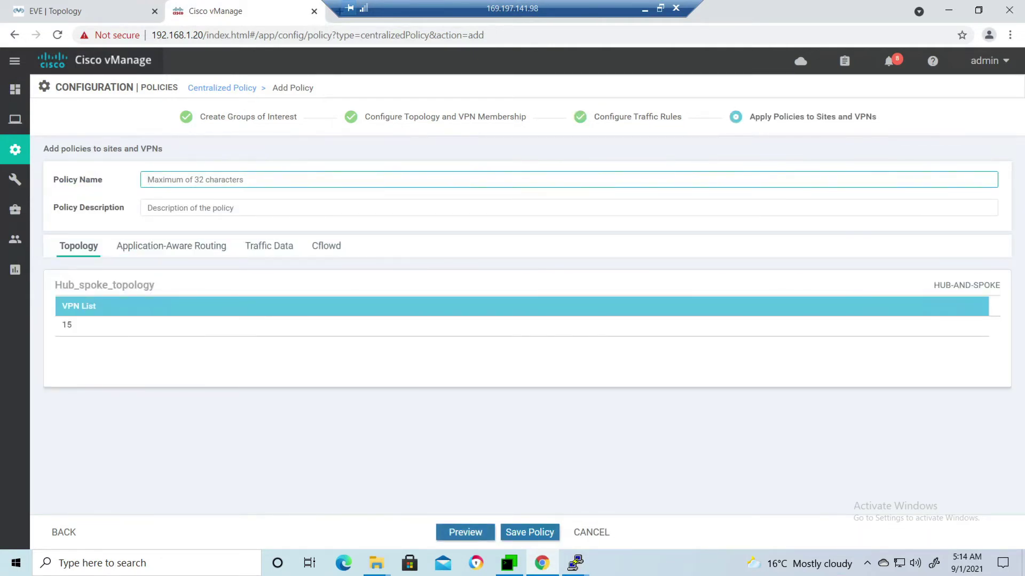
type("Hub_spoke_topology")
type("_vpn_15")
key("ctrl+a")
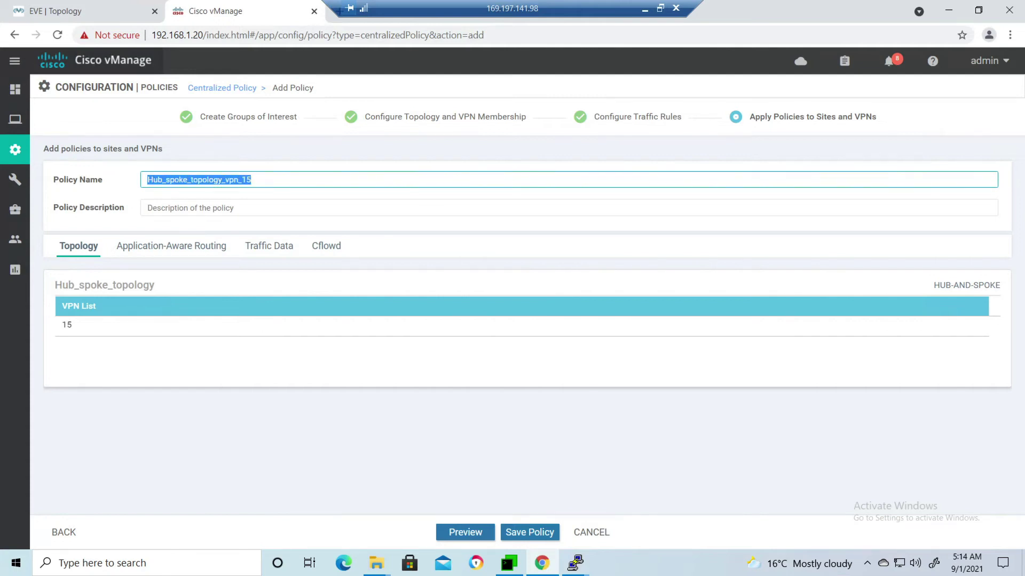
right_click(199, 190)
left_click(213, 236)
left_click(213, 207)
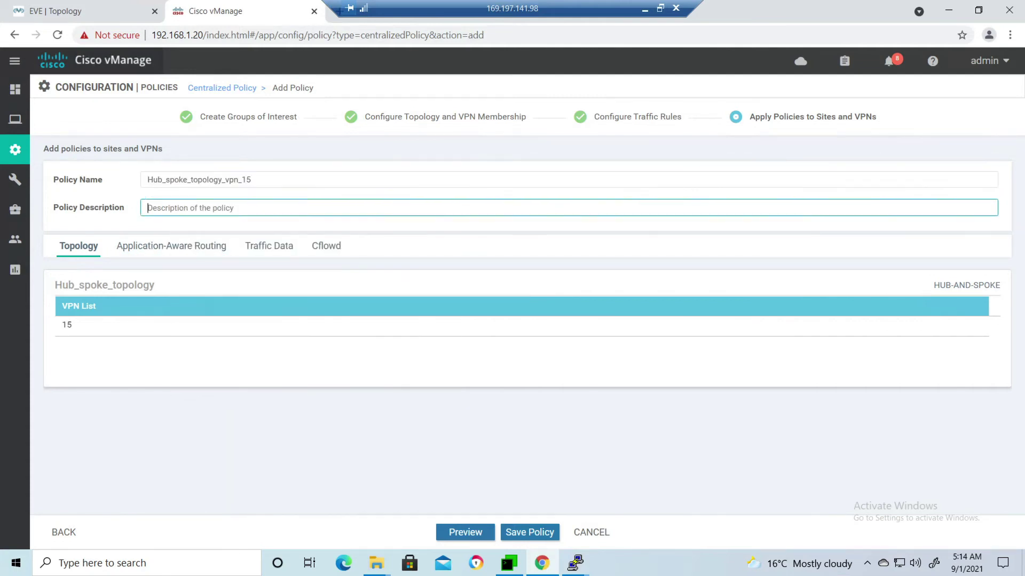
key("ctrl+v")
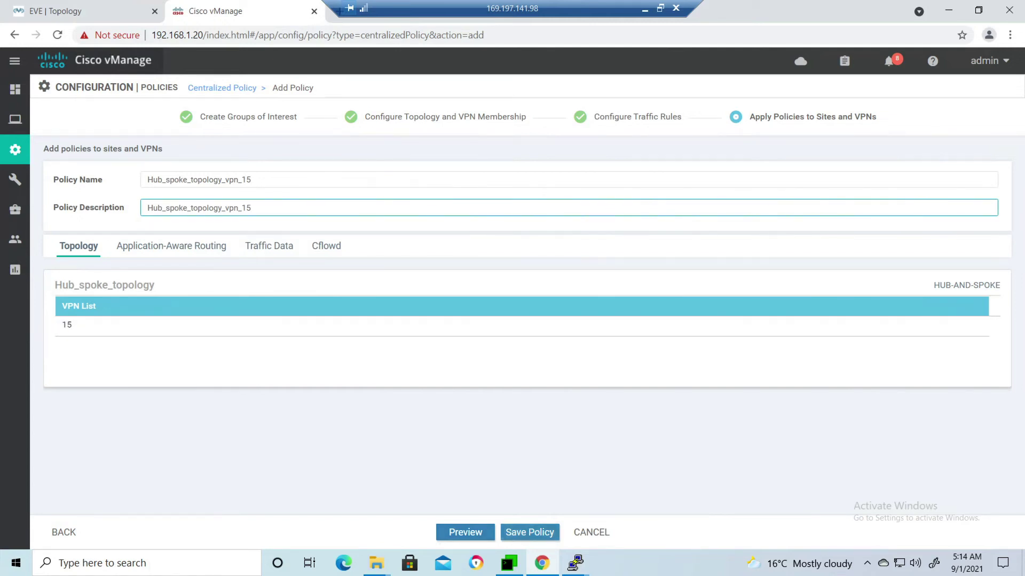
Preview the generated policy configuration and save the centralized policy.
left_click(465, 532)
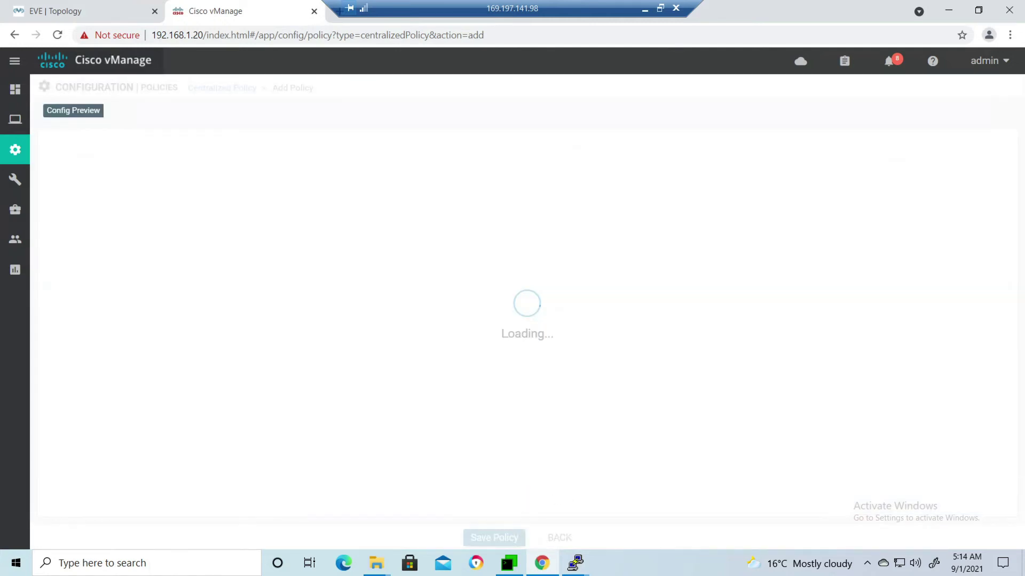
scroll(523, 320, "down", 15)
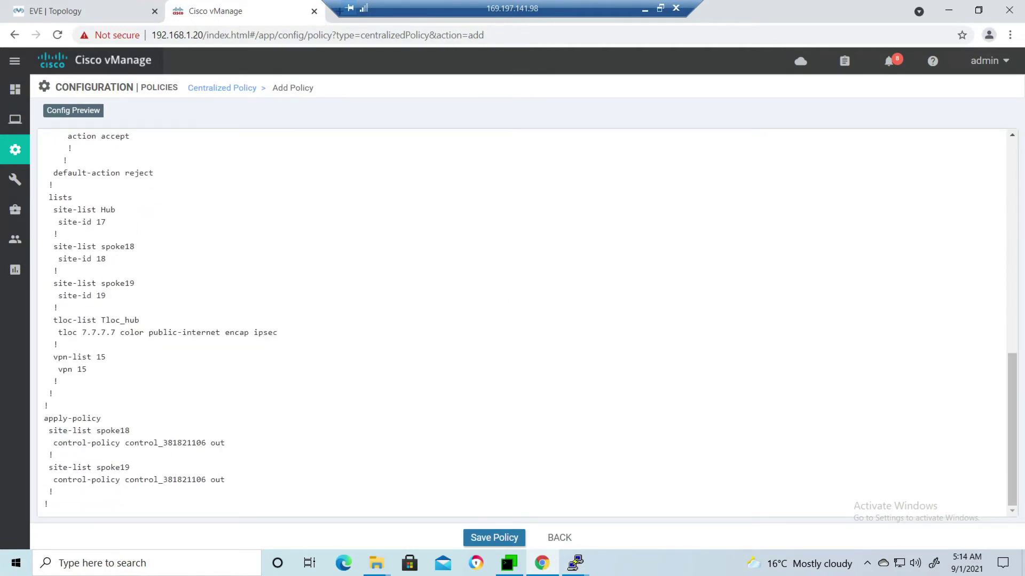
left_click(494, 538)
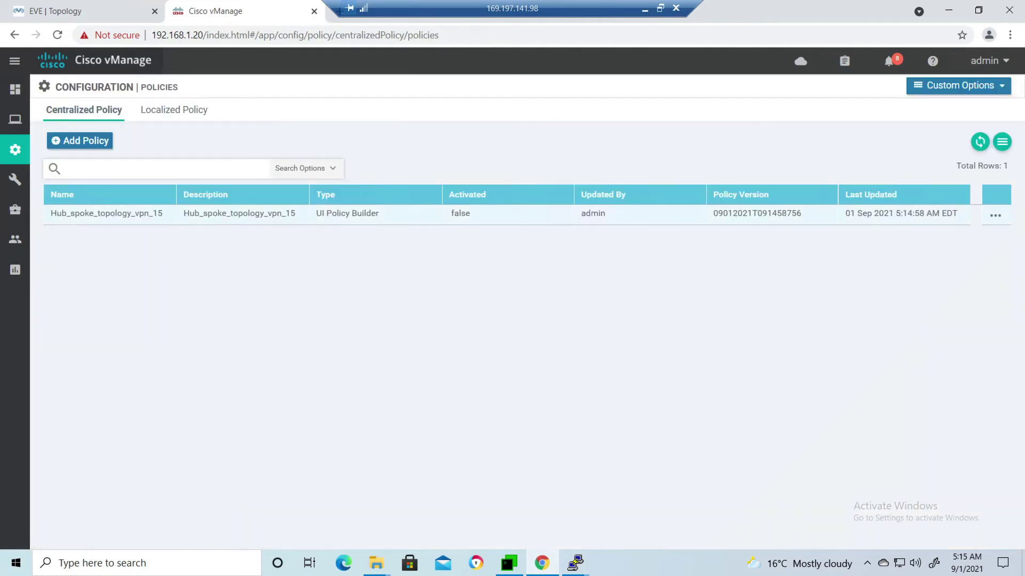
Activate the Hub_spoke_topology_vpn_15 policy and confirm pushing it to the vSmart.
left_click(995, 215)
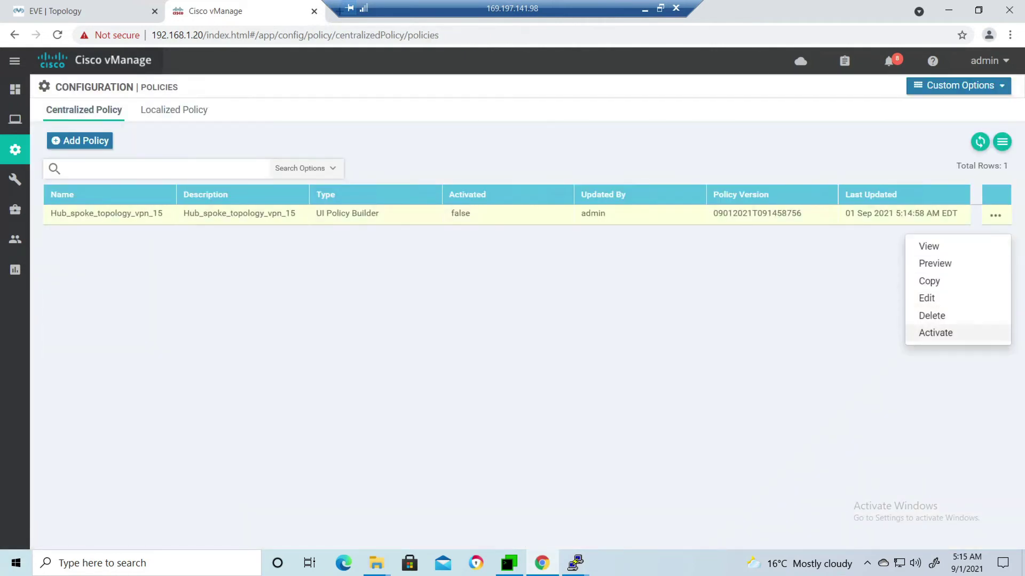
left_click(935, 333)
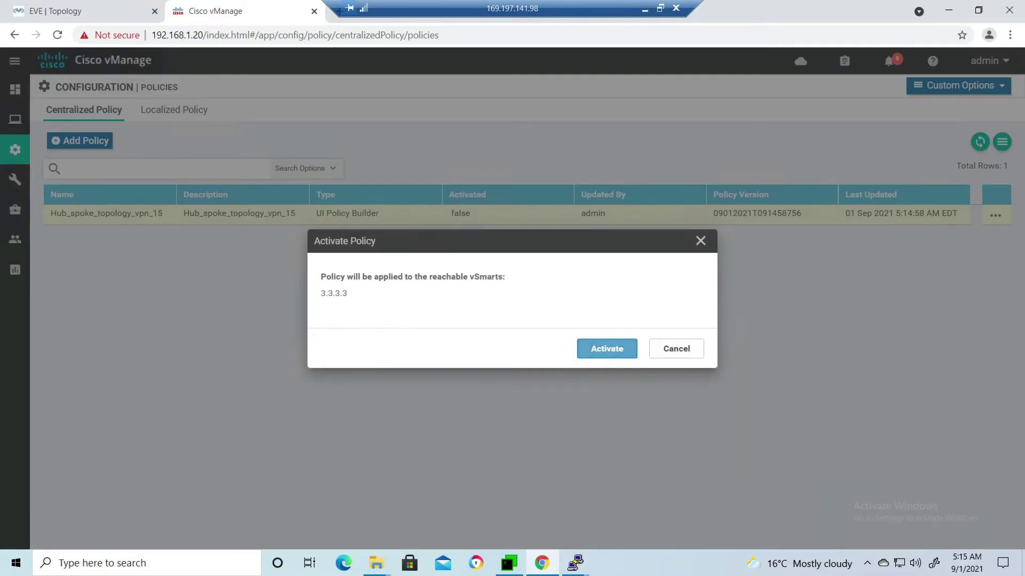
left_click(606, 348)
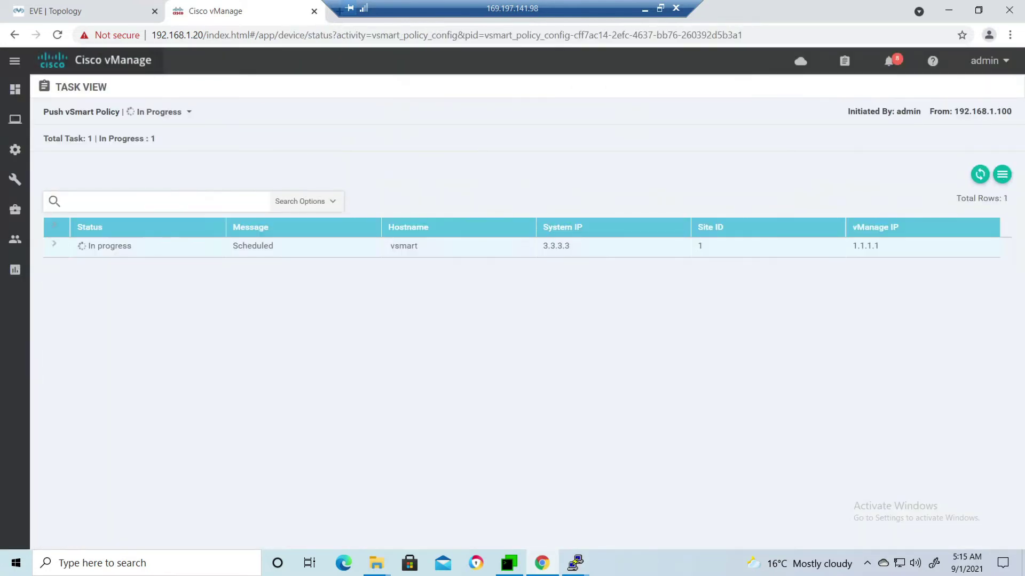
Open the Simulate Flows troubleshooting tool for vedge5 from the network device list.
mouse_move(15, 149)
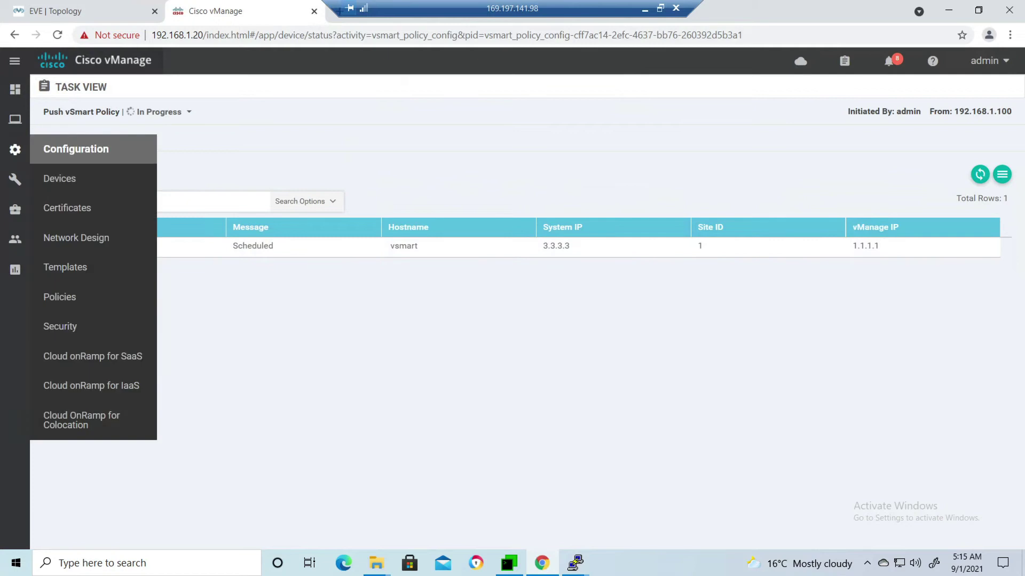
mouse_move(15, 119)
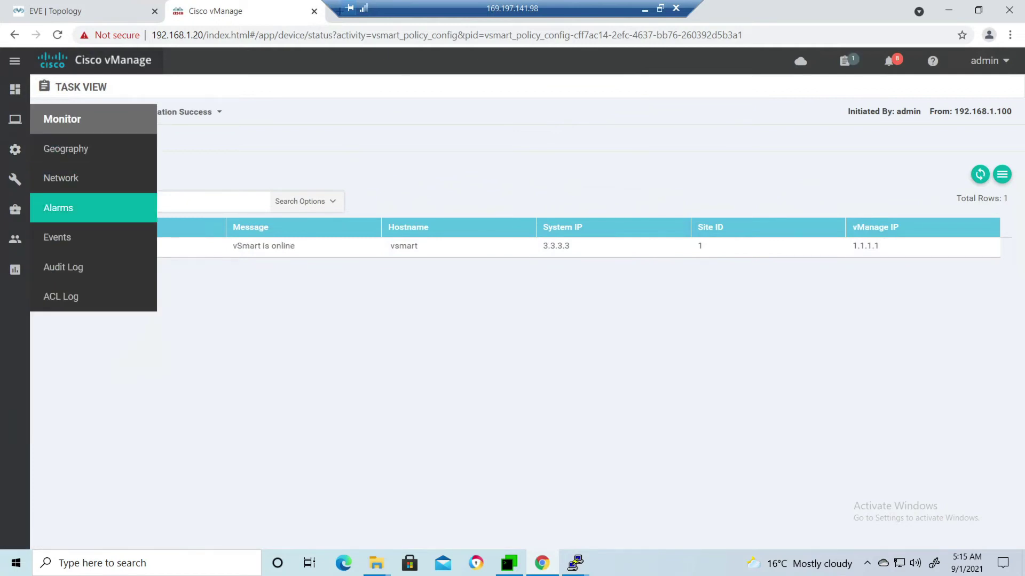
left_click(61, 177)
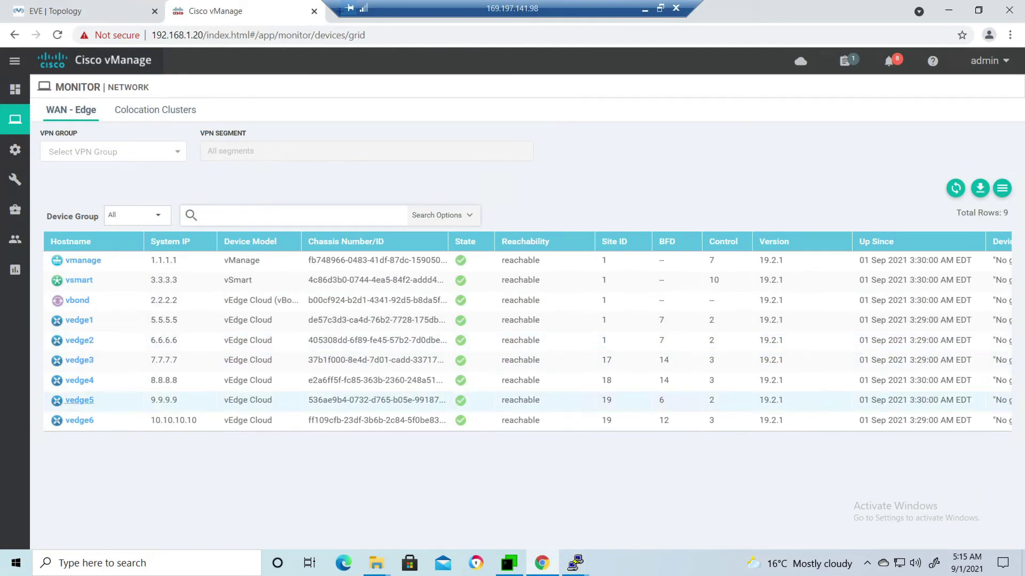
left_click(79, 400)
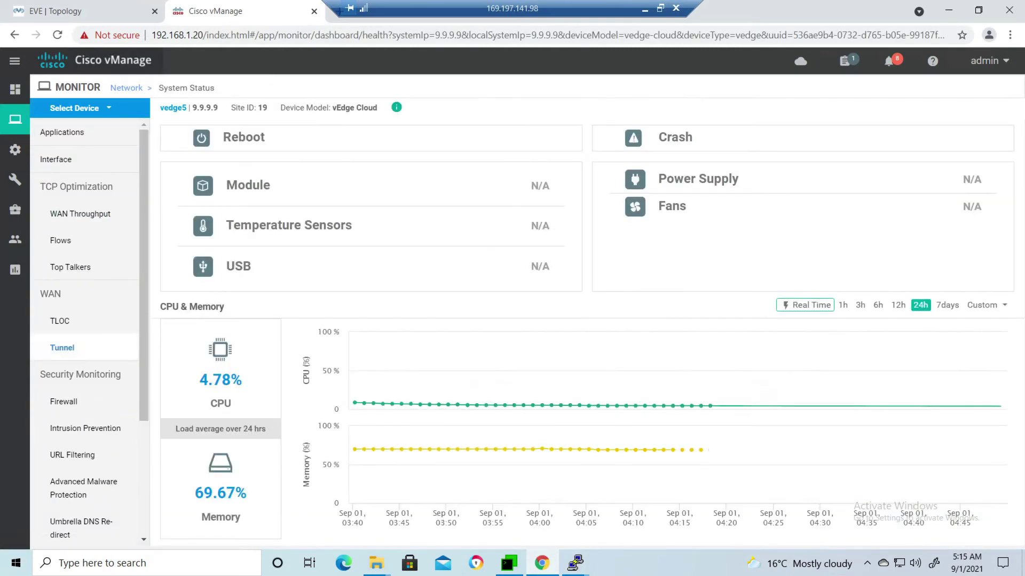
scroll(80, 347, "down", 3)
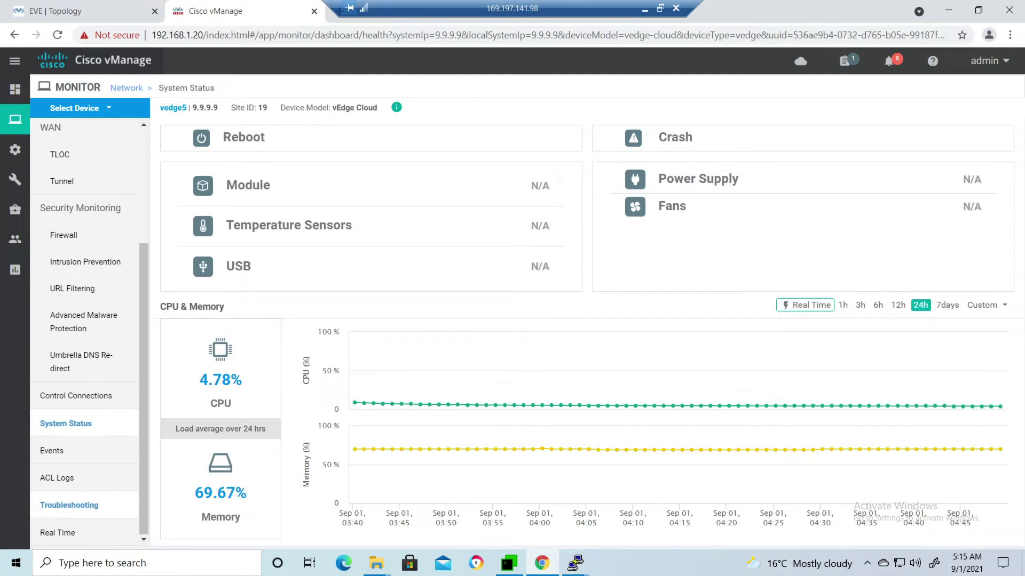
left_click(69, 505)
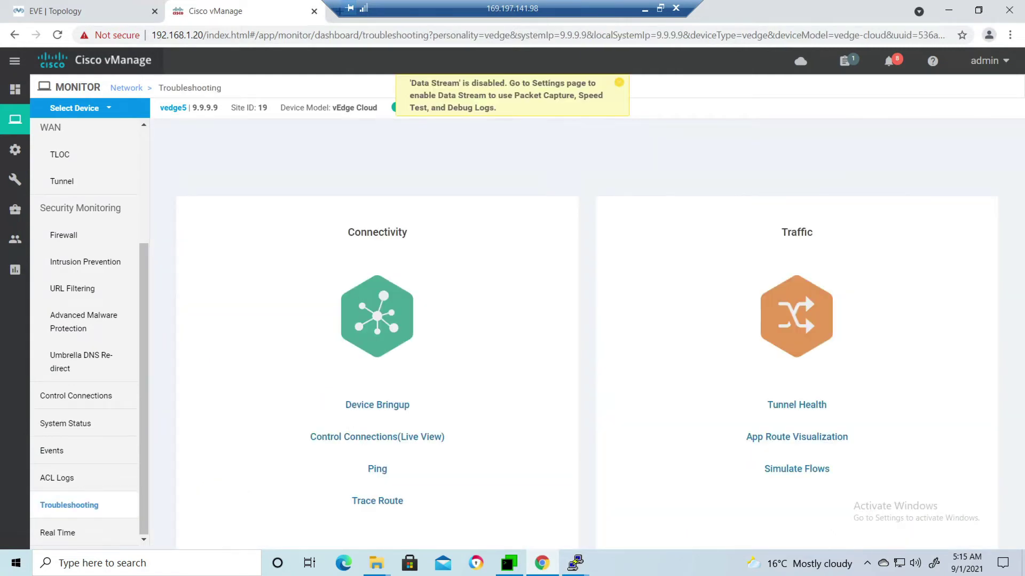
left_click(796, 468)
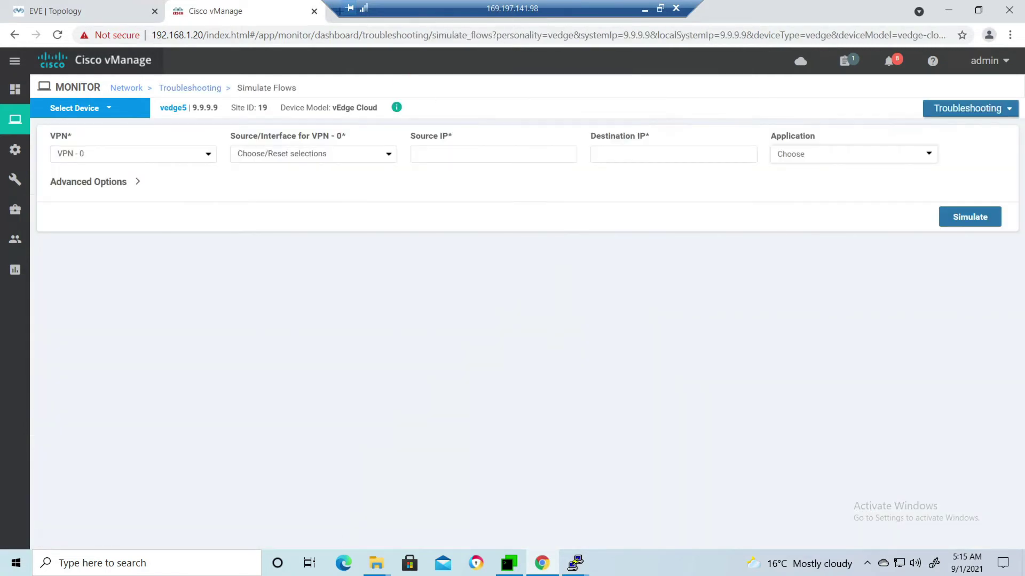
Simulate a VPN 15 flow from ge0/2 to 128.1.1.1 and highlight remote hub 7.7.7.7.
left_click(133, 154)
left_click(69, 192)
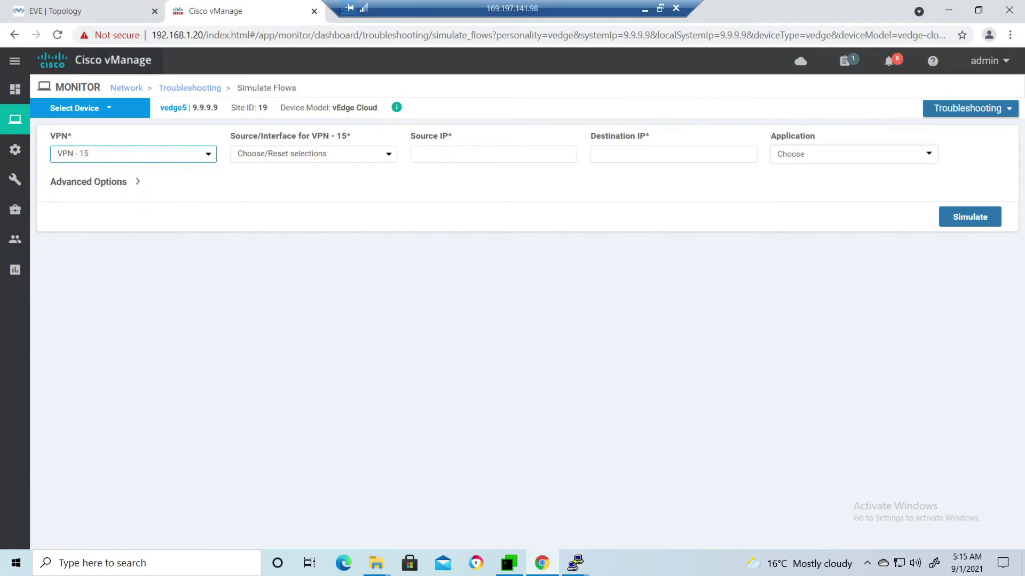
left_click(493, 154)
left_click(432, 180)
left_click(313, 154)
left_click(313, 194)
left_click(673, 155)
key("Down")
key("Return")
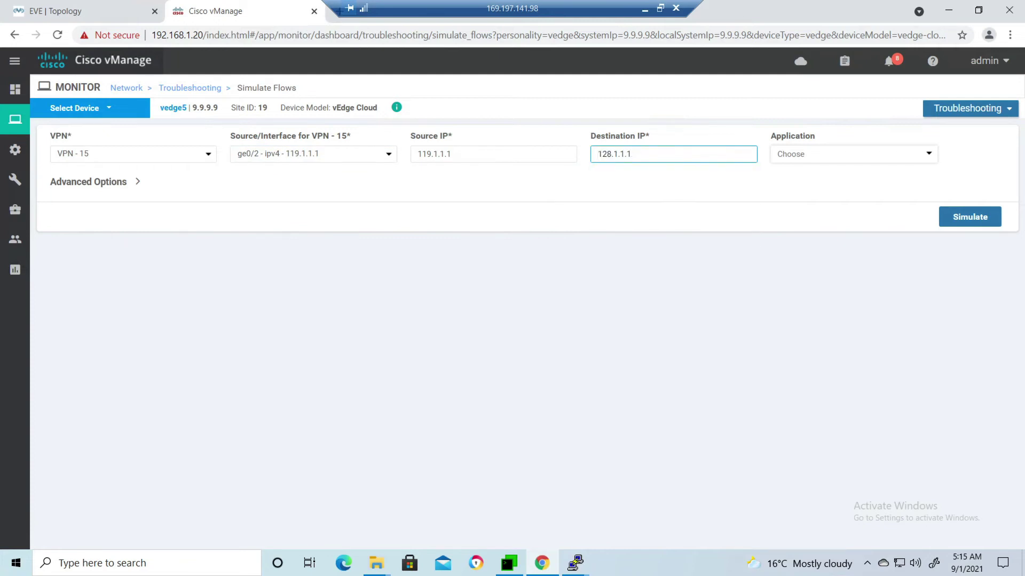
left_click(969, 216)
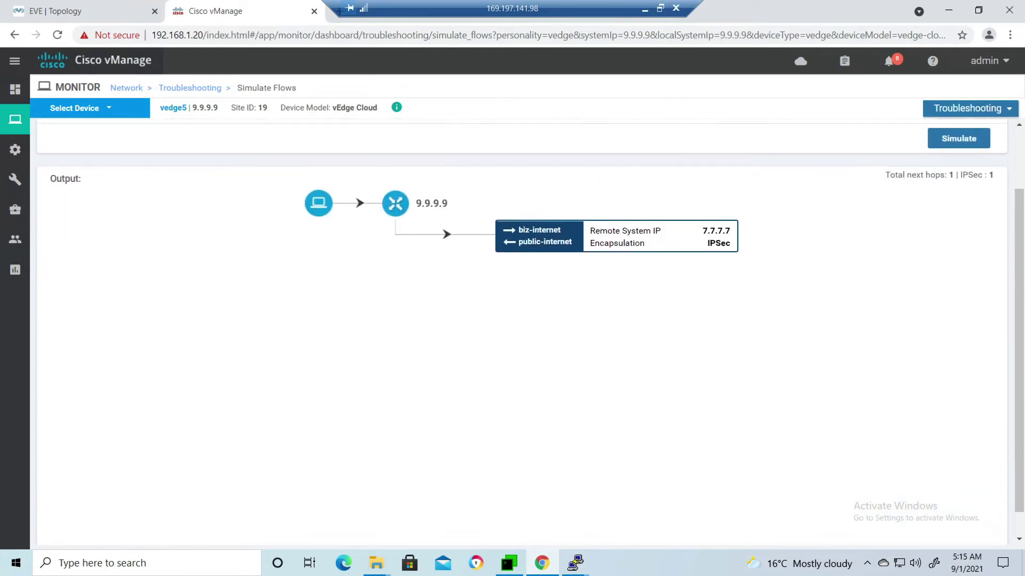
scroll(522, 331, "down", 1)
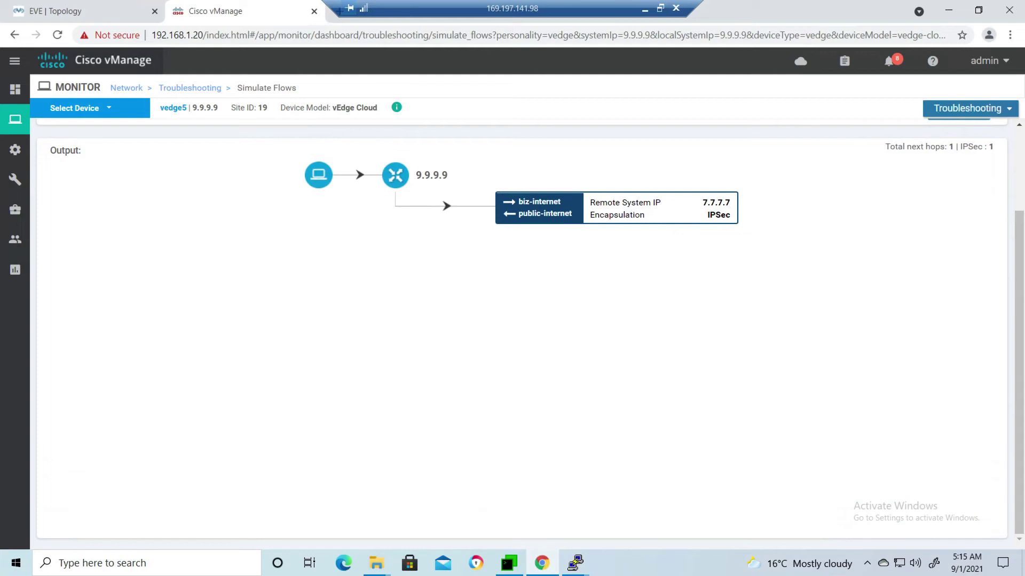
left_click_drag(701, 203, 730, 202)
scroll(521, 331, "up", 2)
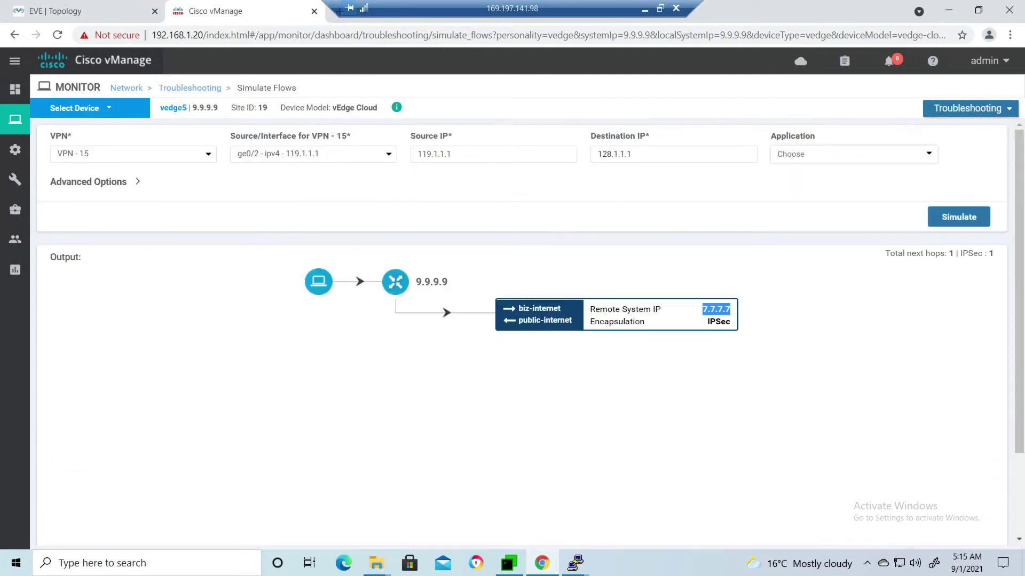
Change the source IP's last digit to 2 and rerun the simulation to review the result.
left_click(426, 154)
key("BackSpace")
type("2")
left_click(958, 217)
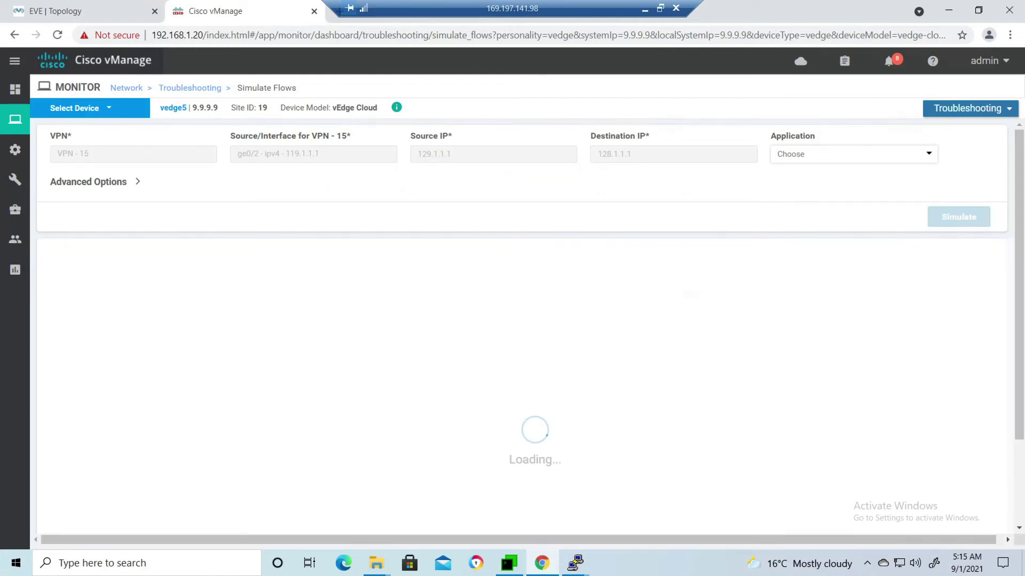
scroll(958, 216, "down", 1)
scroll(513, 321, "down", 1)
scroll(513, 321, "up", 2)
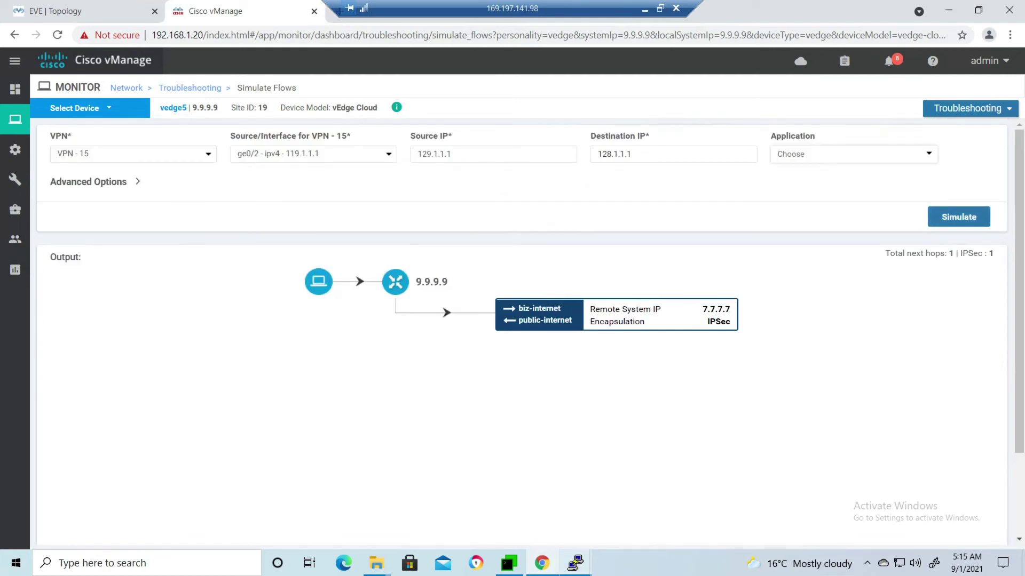
Log in to the vEdge5 PuTTY console as admin.
mouse_move(575, 563)
left_click(508, 507)
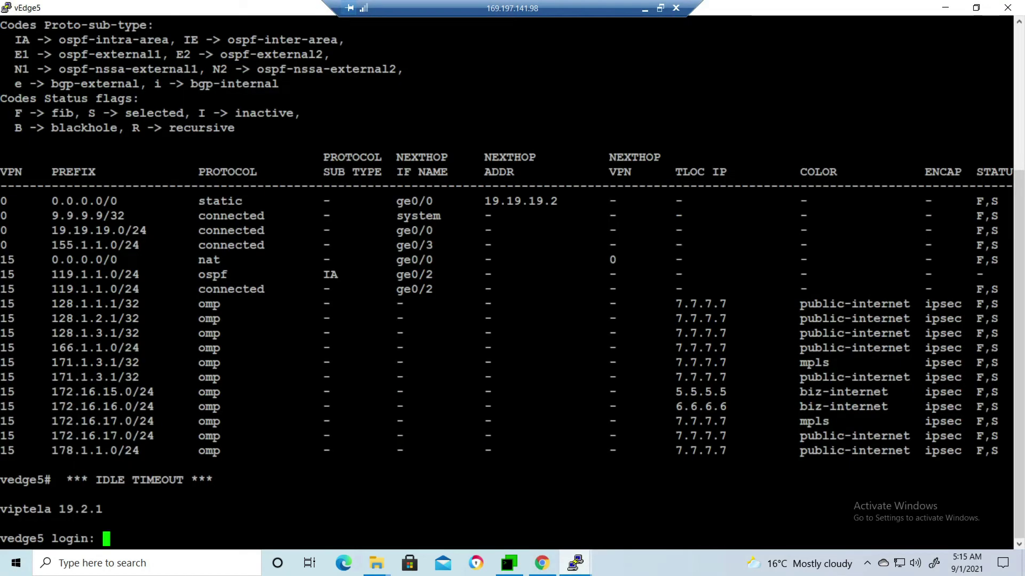
type("admin")
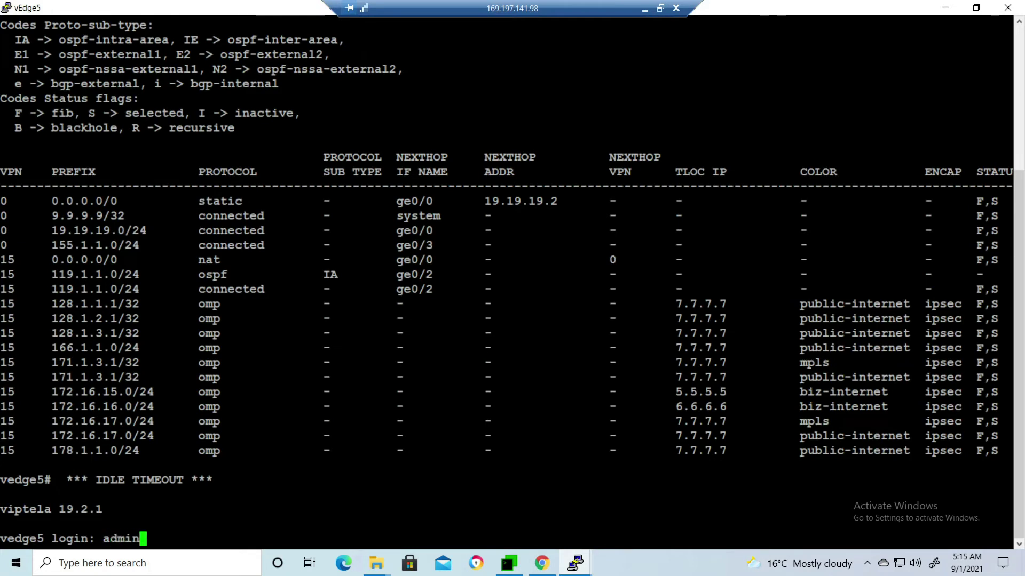
key("Return")
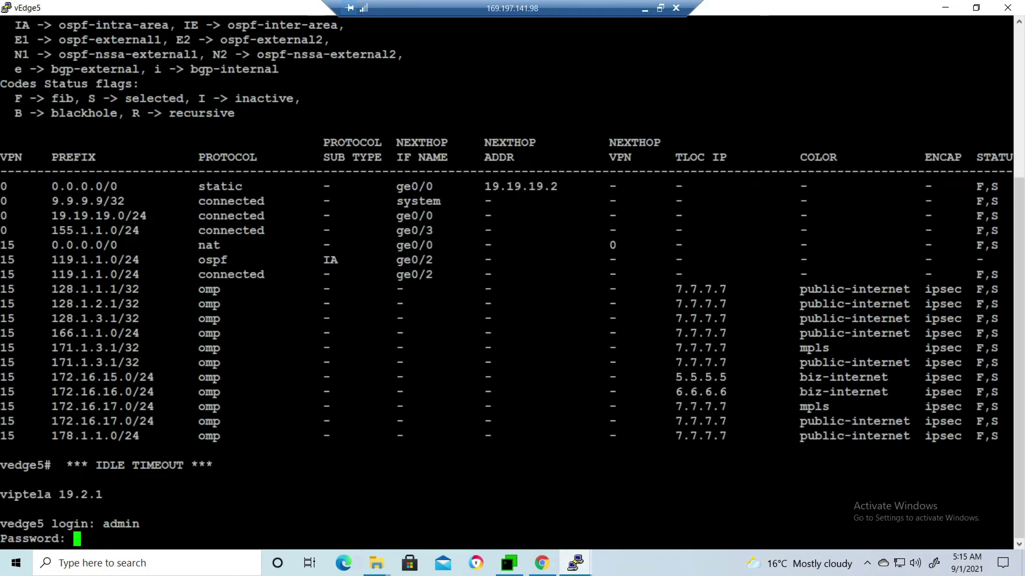
key("Return")
Run 'show ip route', highlight the 128.1.x routes via 7.7.7.7, and minimize PuTTY.
type("show ")
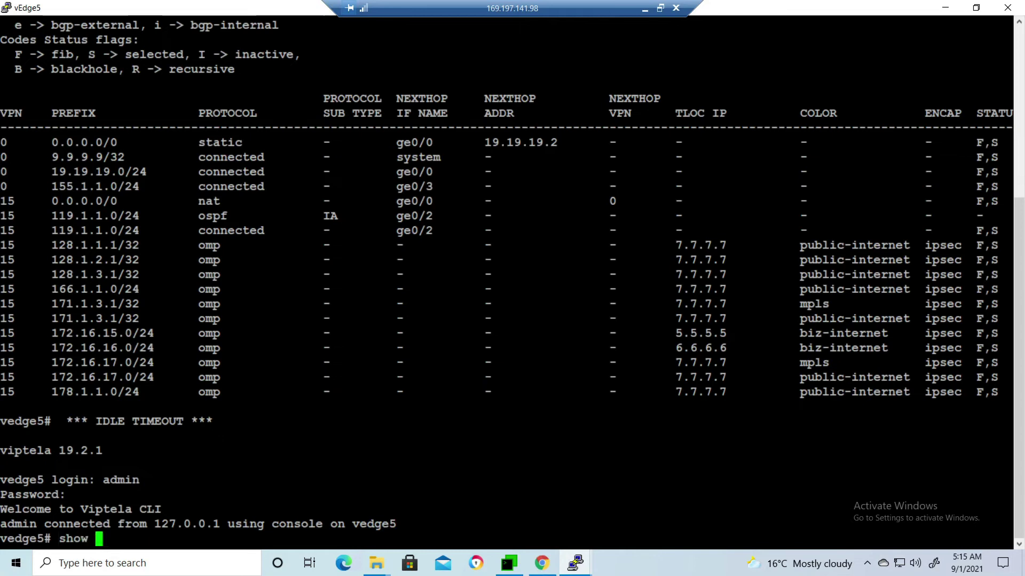
type("ip route")
key("Return")
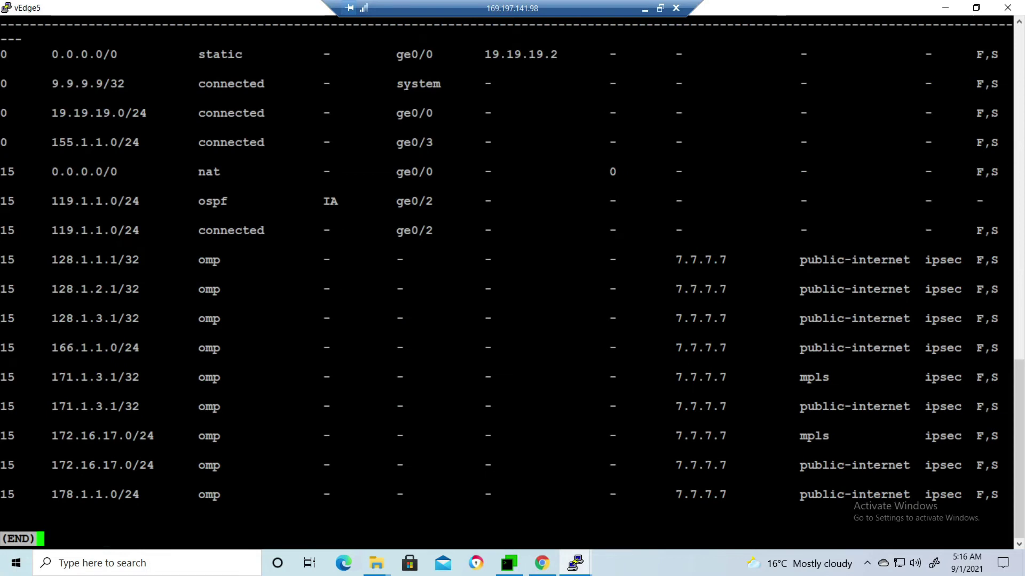
left_click_drag(44, 259, 726, 318)
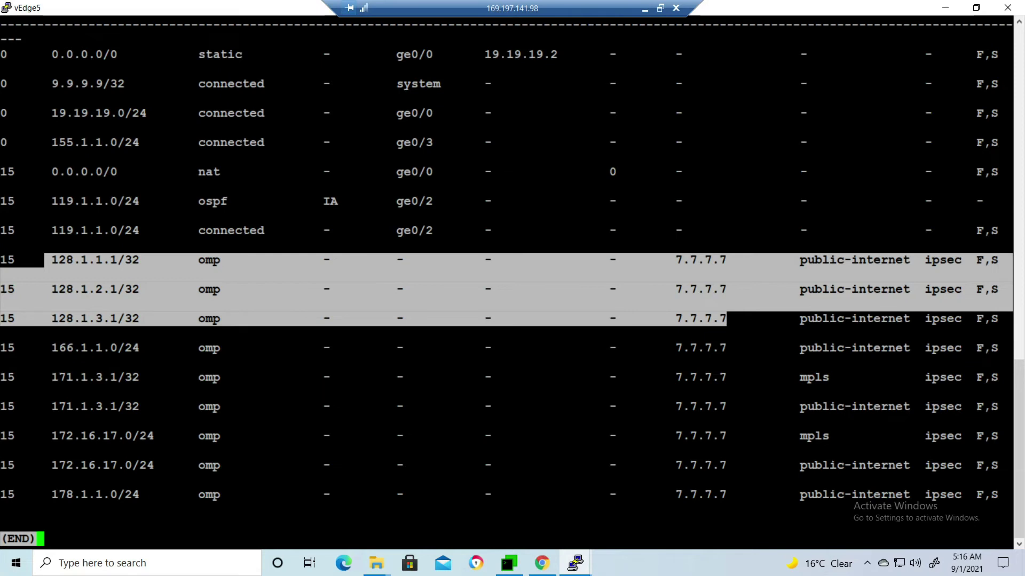
left_click(944, 7)
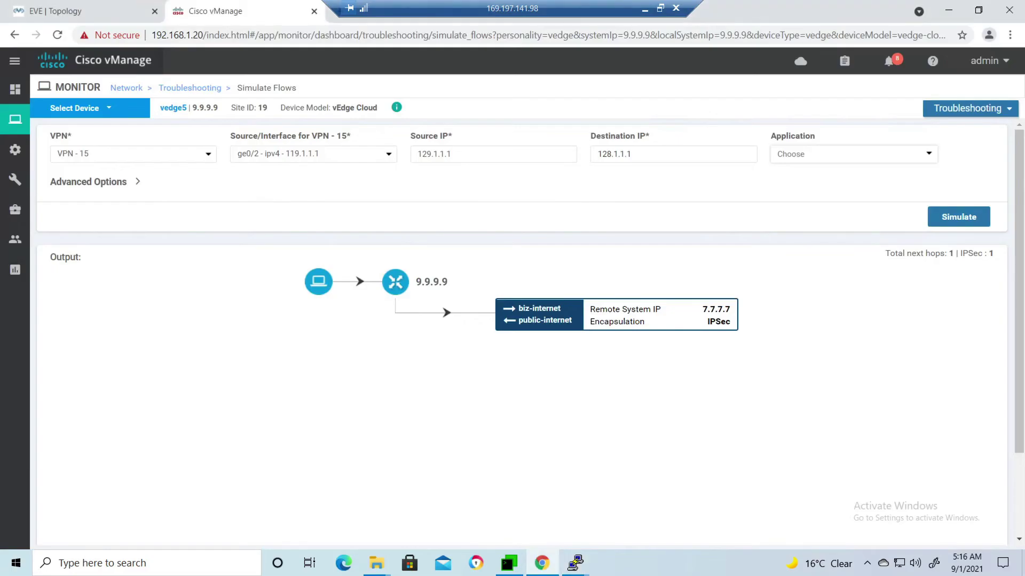
Deactivate Hub_spoke_topology_vpn_15 from the centralized policy list, then restore the vEdge5 console.
mouse_move(15, 179)
mouse_move(15, 149)
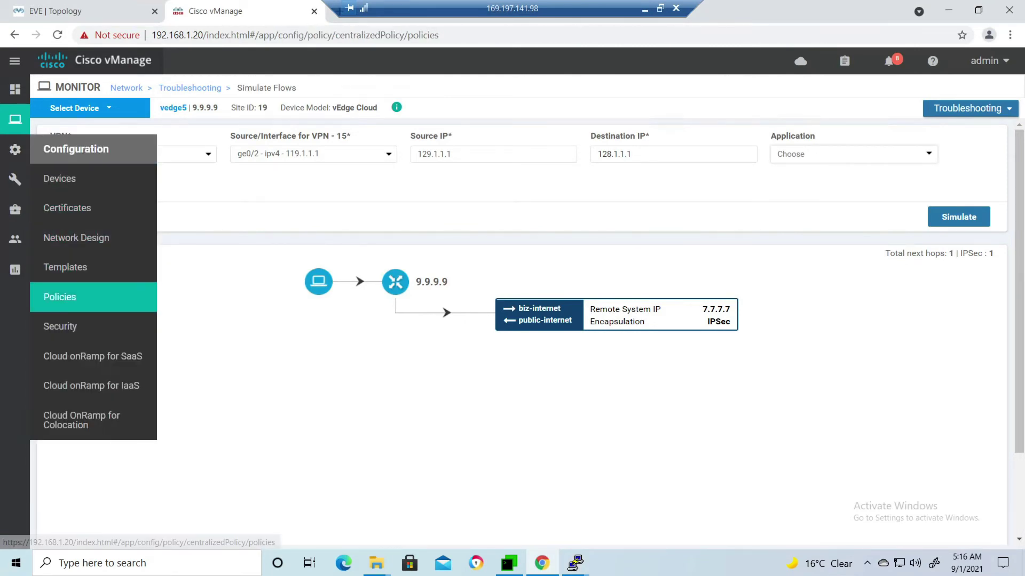
left_click(59, 296)
left_click(995, 215)
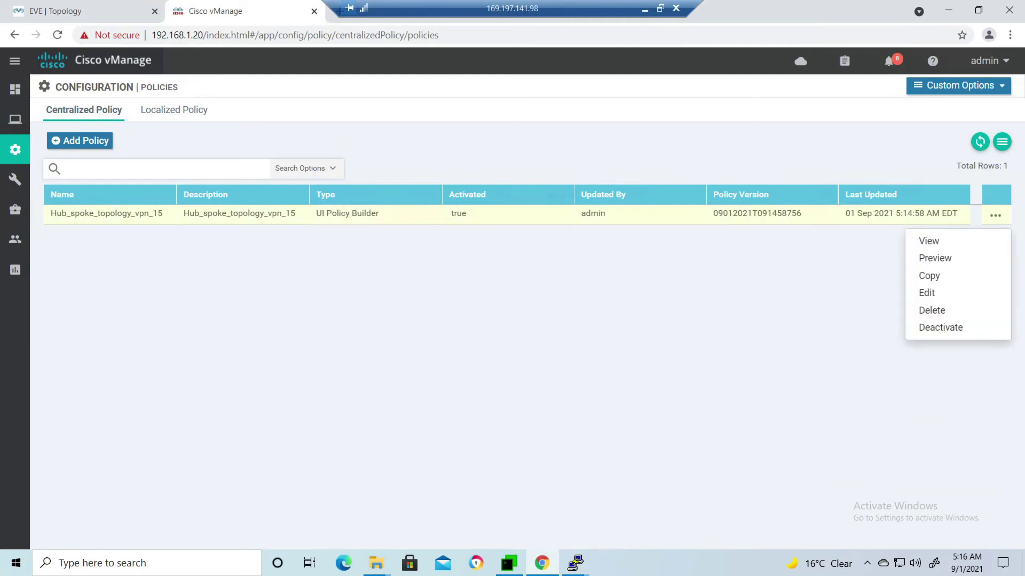
left_click(941, 327)
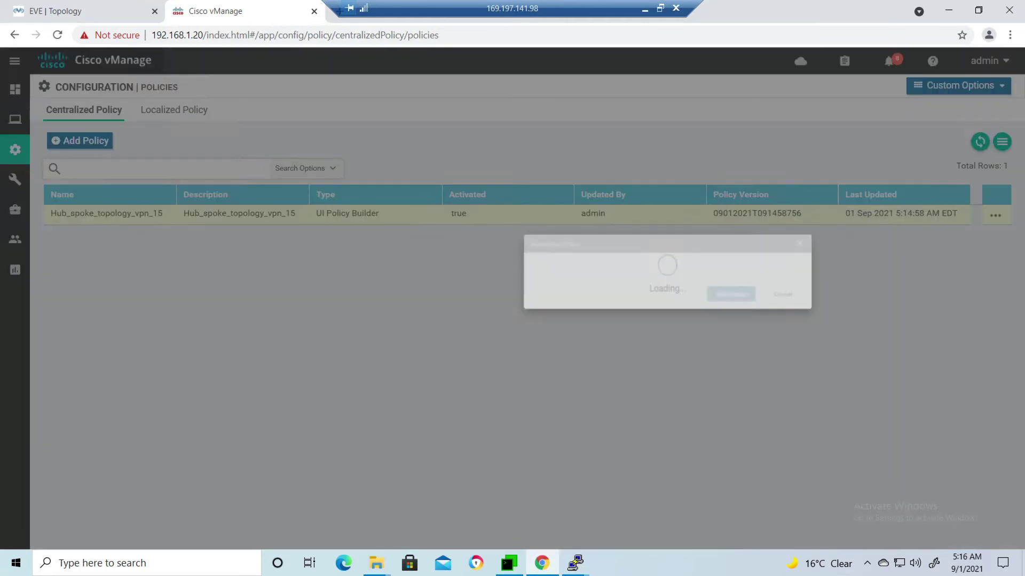
left_click(602, 364)
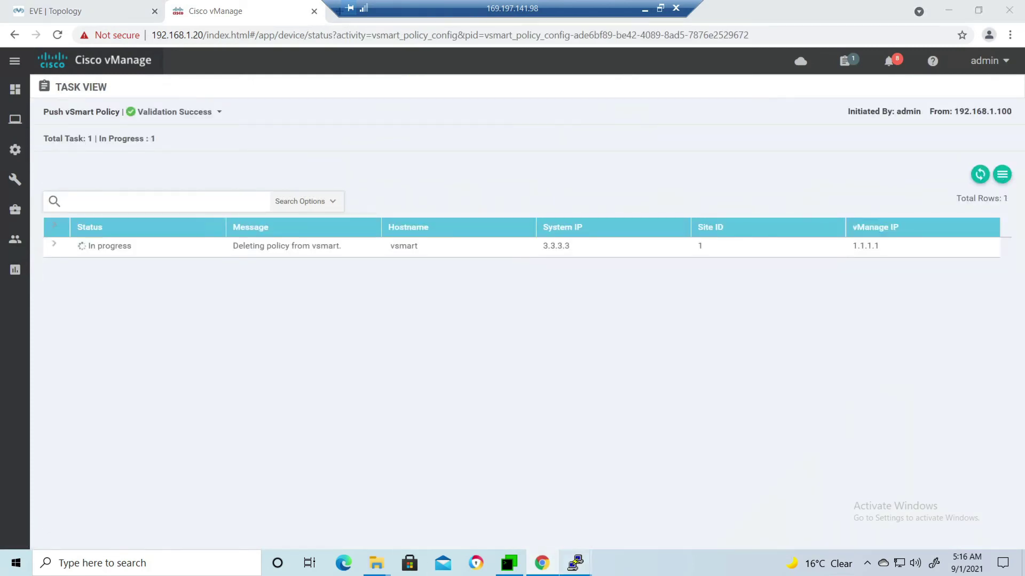
mouse_move(574, 563)
left_click(505, 496)
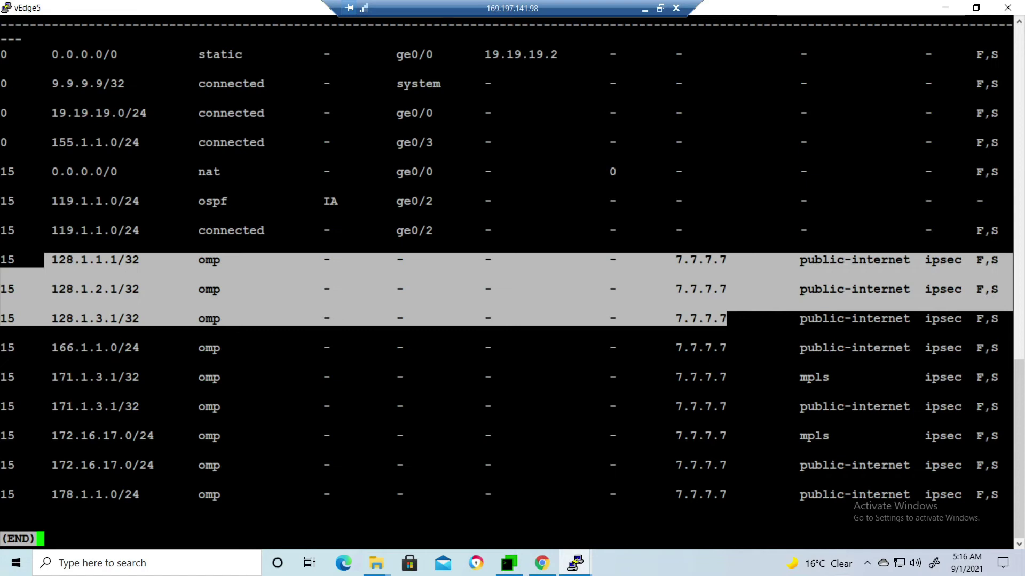
Rerun 'show ip route' and highlight the six 128.1.x.x routes now via 8.8.8.8.
left_click_drag(740, 318, 653, 260)
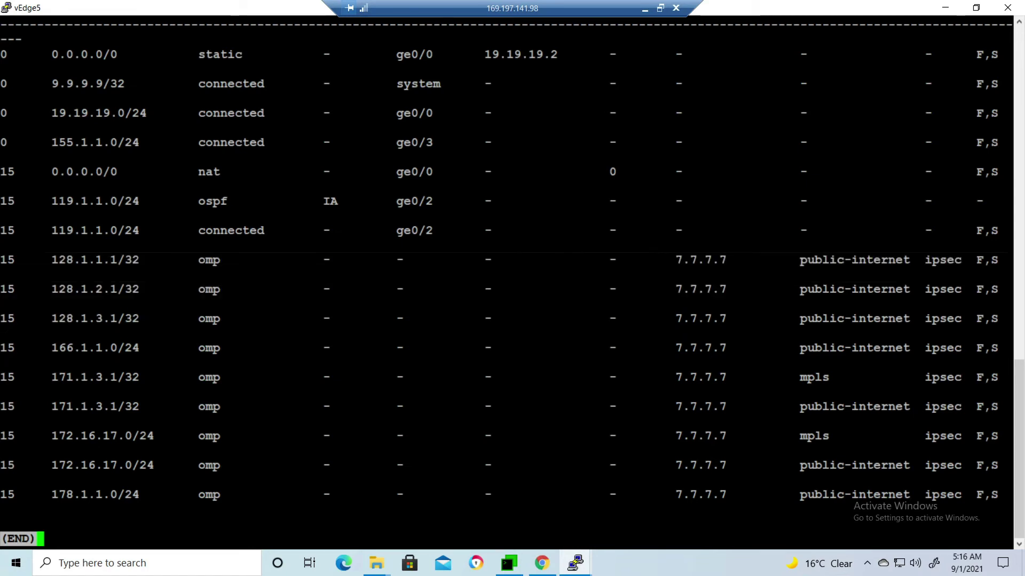
key("q")
key("Up")
key("Return")
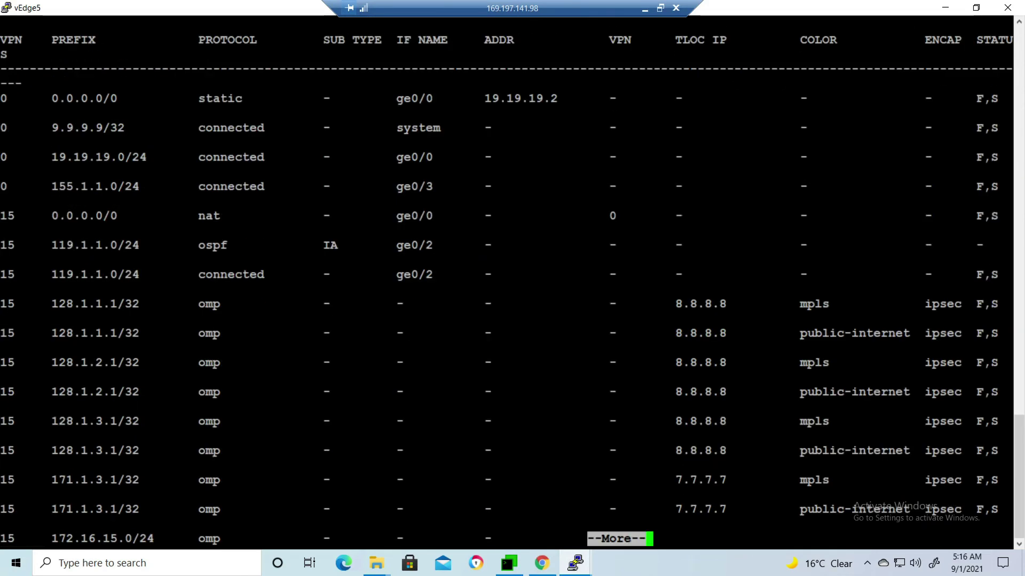
left_click_drag(2, 293, 727, 451)
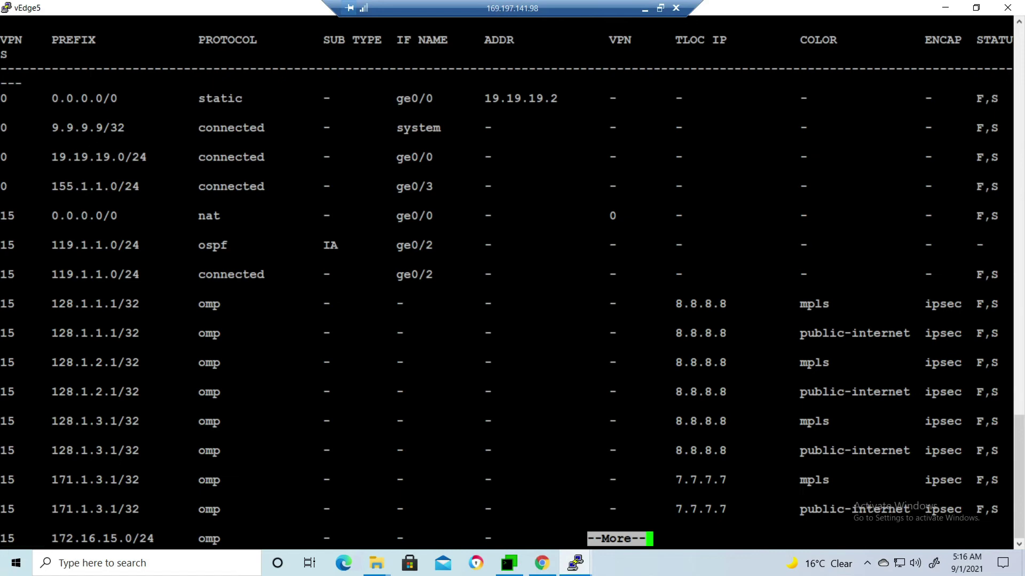
left_click_drag(734, 451, 51, 304)
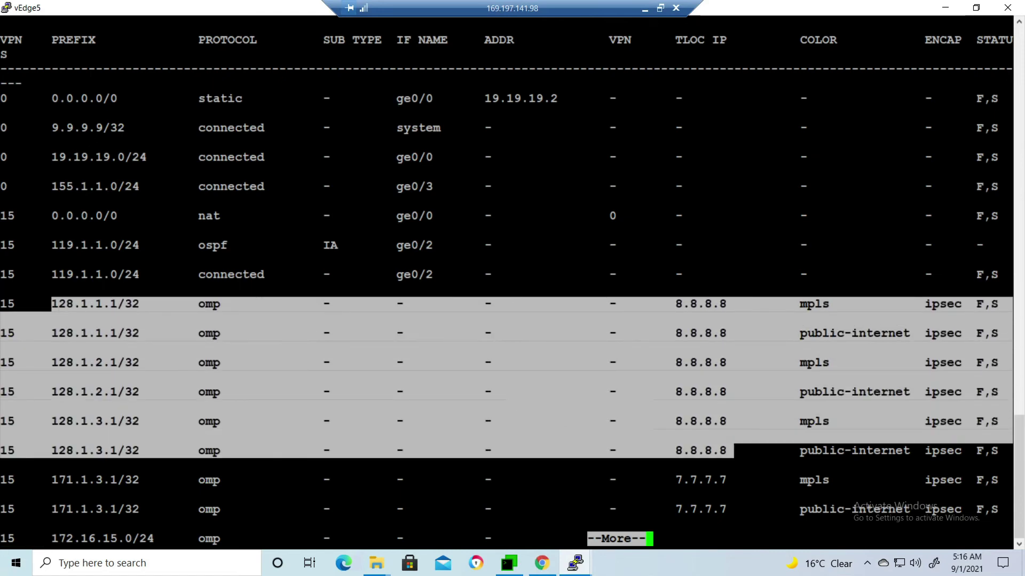
left_click(52, 304)
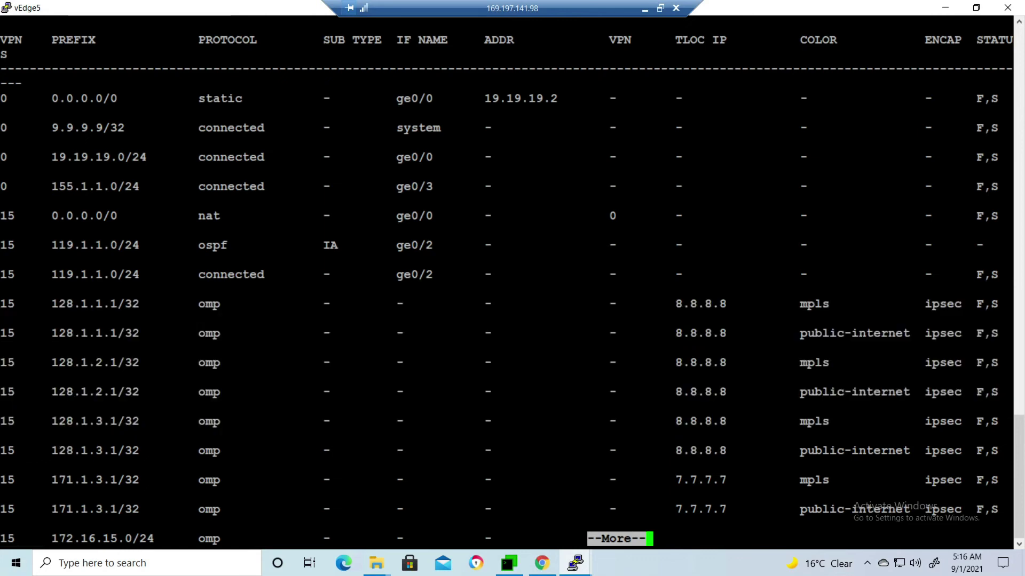
left_click_drag(52, 303, 1003, 395)
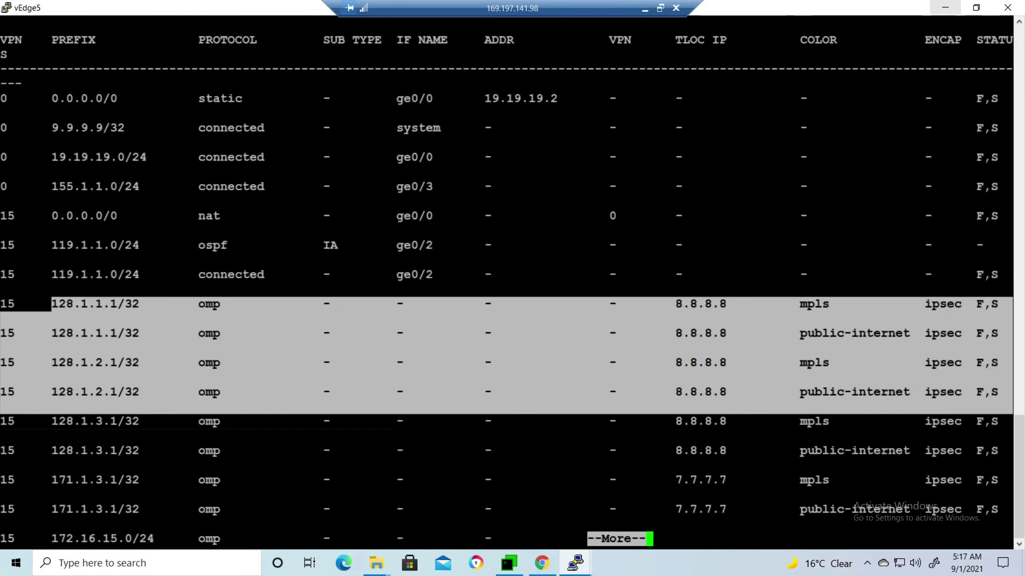
key("alt+Tab")
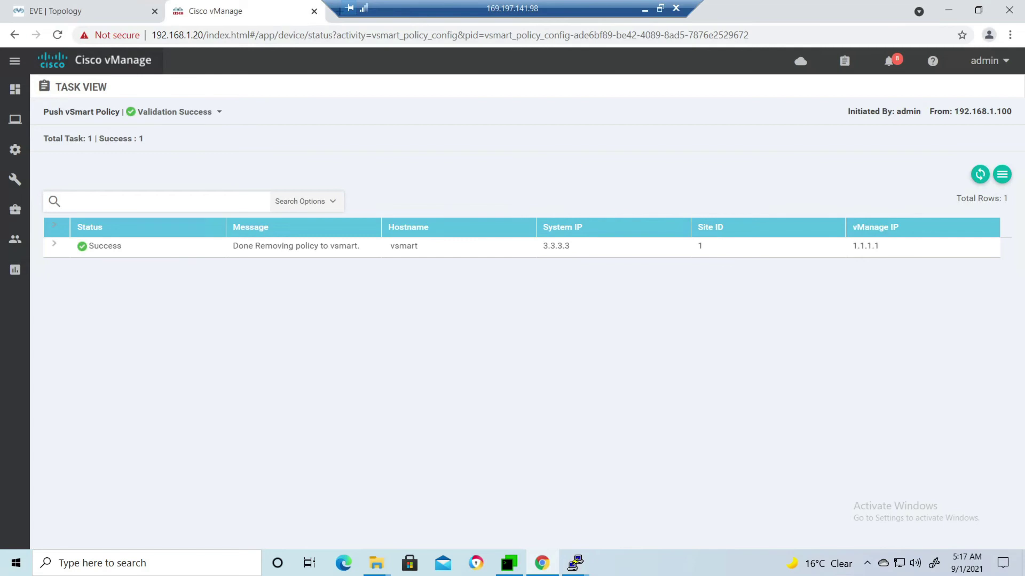
Activate Hub_spoke_topology_vpn_15 again from the centralized policy list, then restore the vEdge5 console.
mouse_move(15, 180)
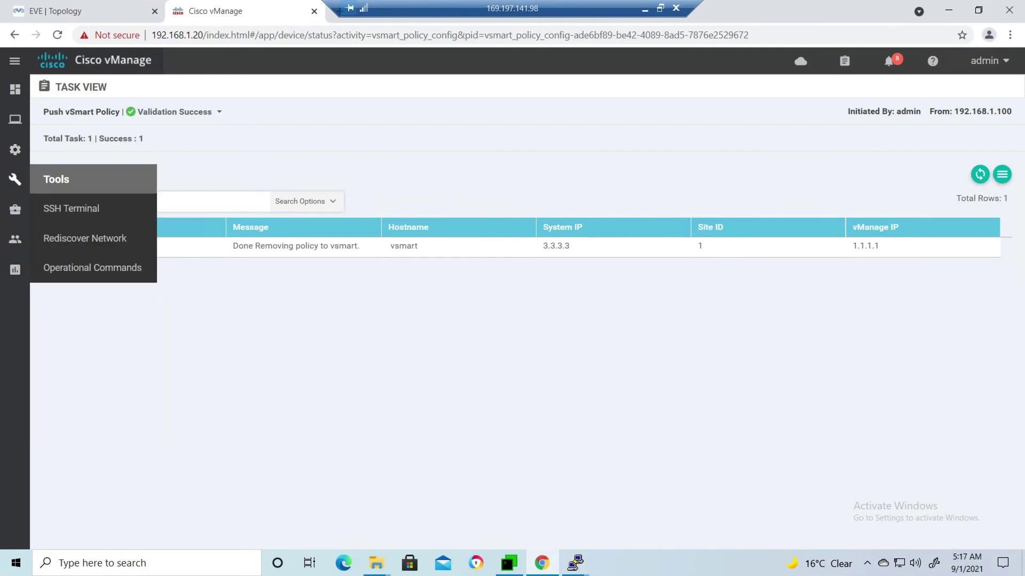
mouse_move(15, 149)
left_click(59, 297)
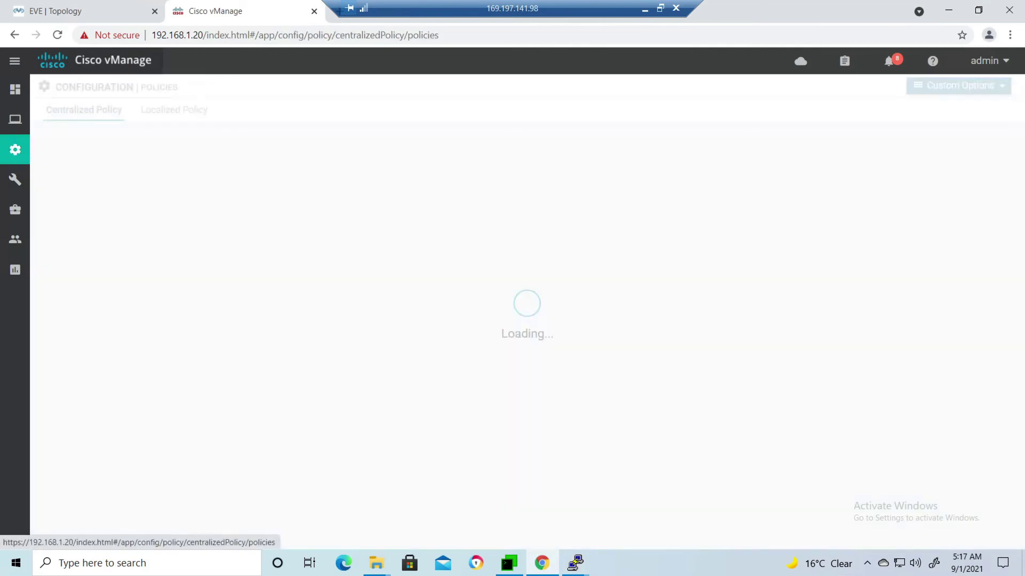
left_click(995, 215)
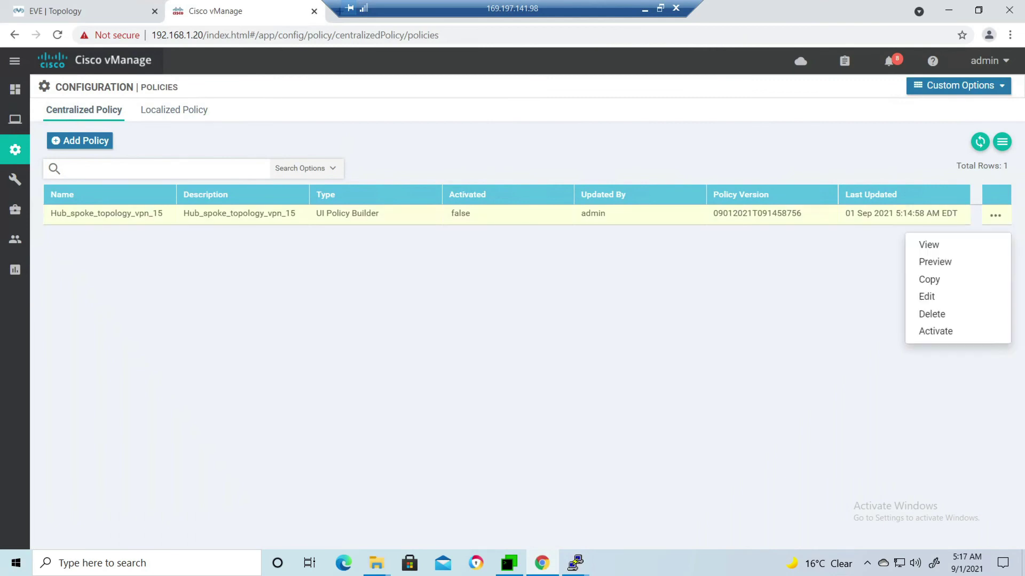
left_click(935, 331)
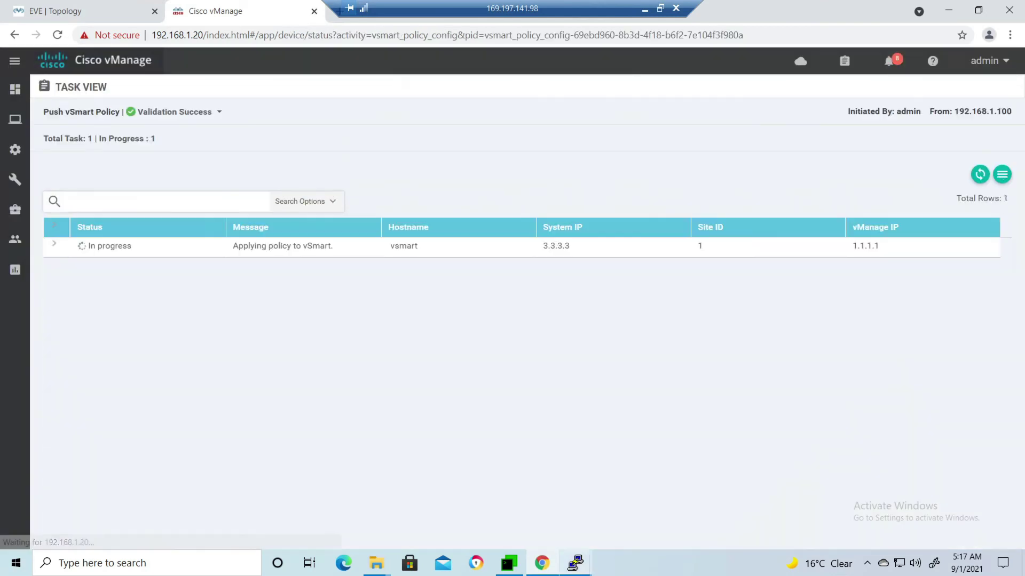
mouse_move(575, 563)
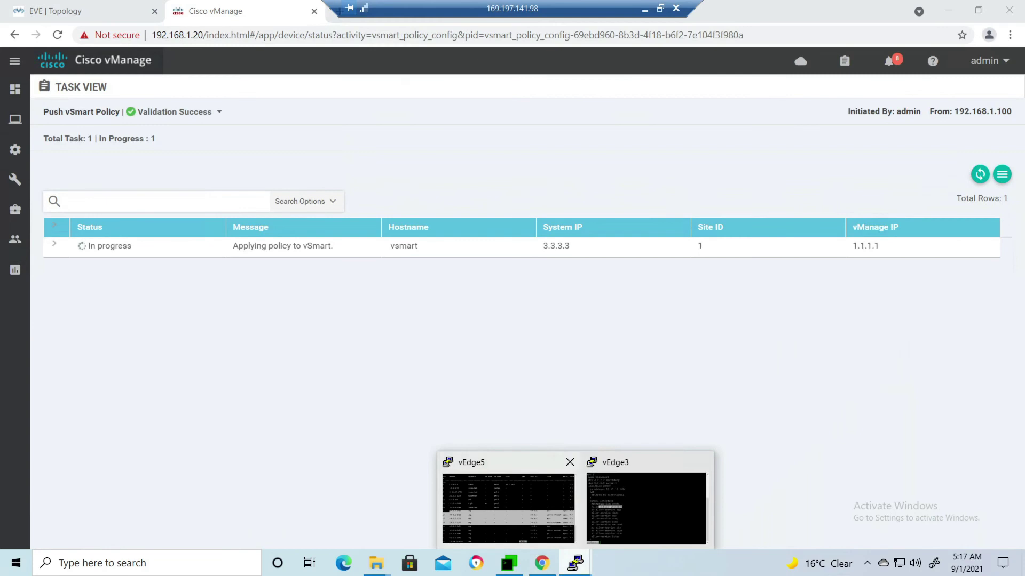
left_click(508, 507)
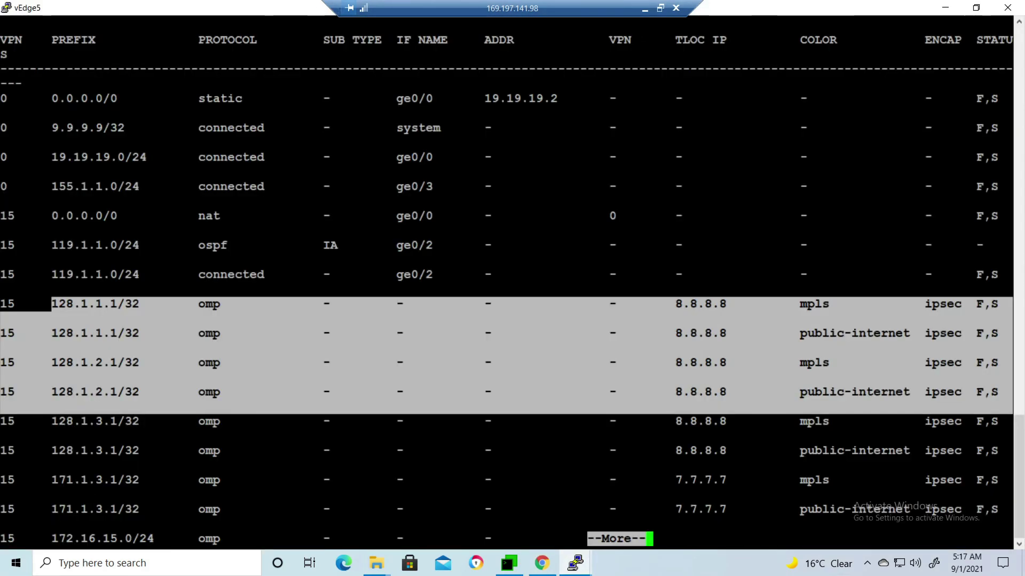
Rerun 'show ip route', compare earlier 8.8.8.8 routes with current 7.7.7.7 routes, then hide PuTTY.
scroll(507, 278, "down", 2)
type("q")
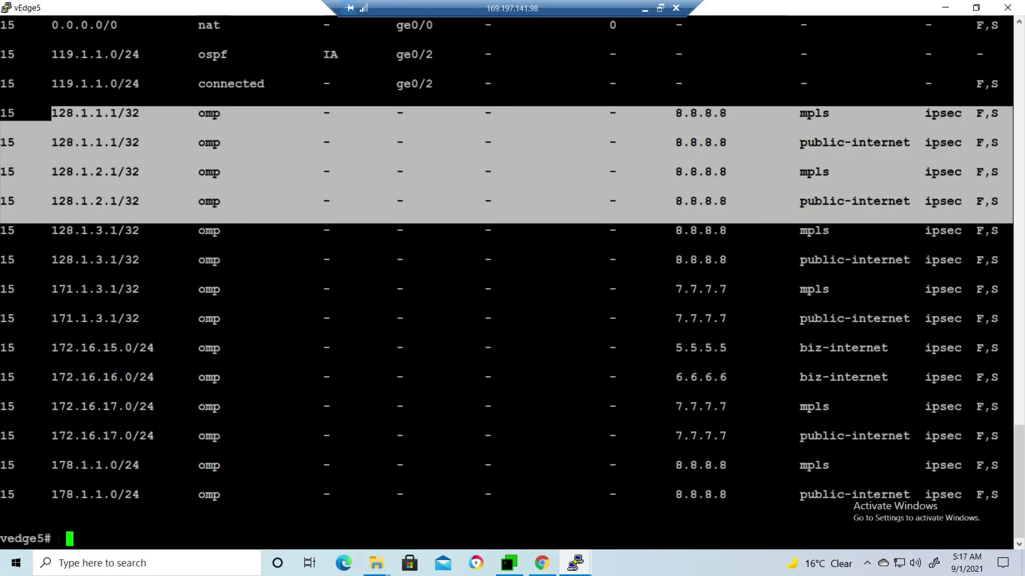
type("show ip route")
key("Return")
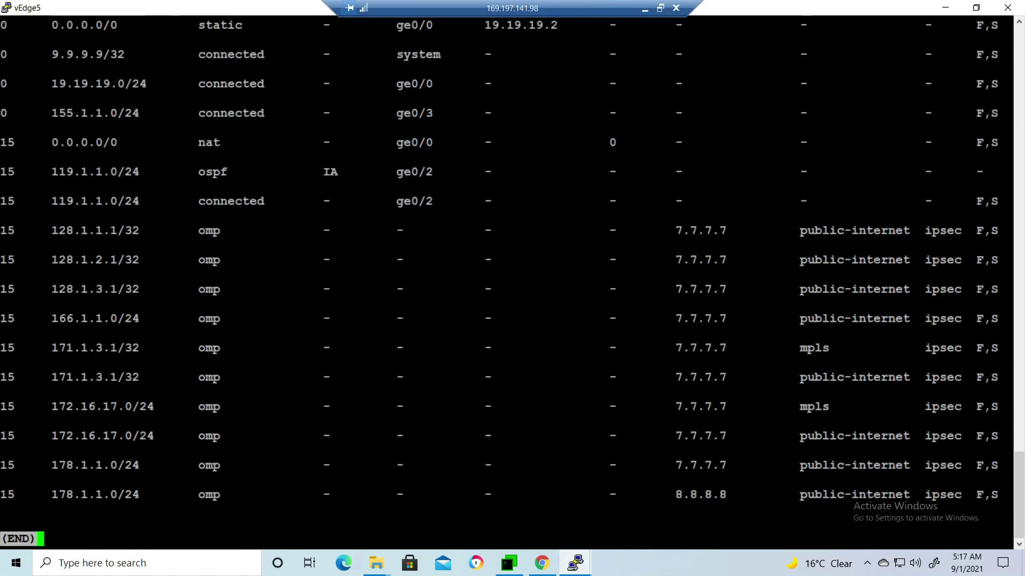
left_click_drag(44, 230, 542, 348)
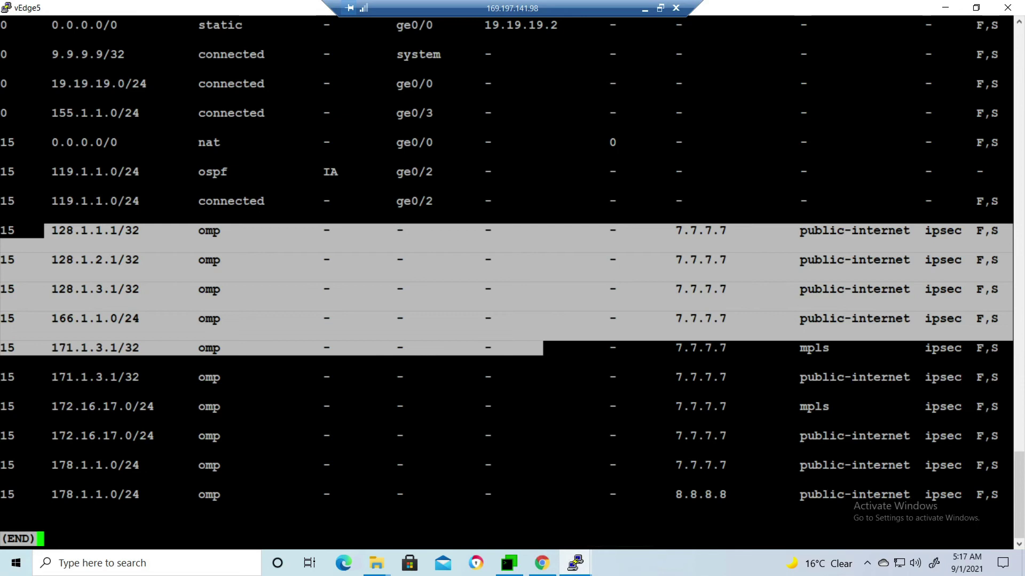
scroll(512, 280, "up", 15)
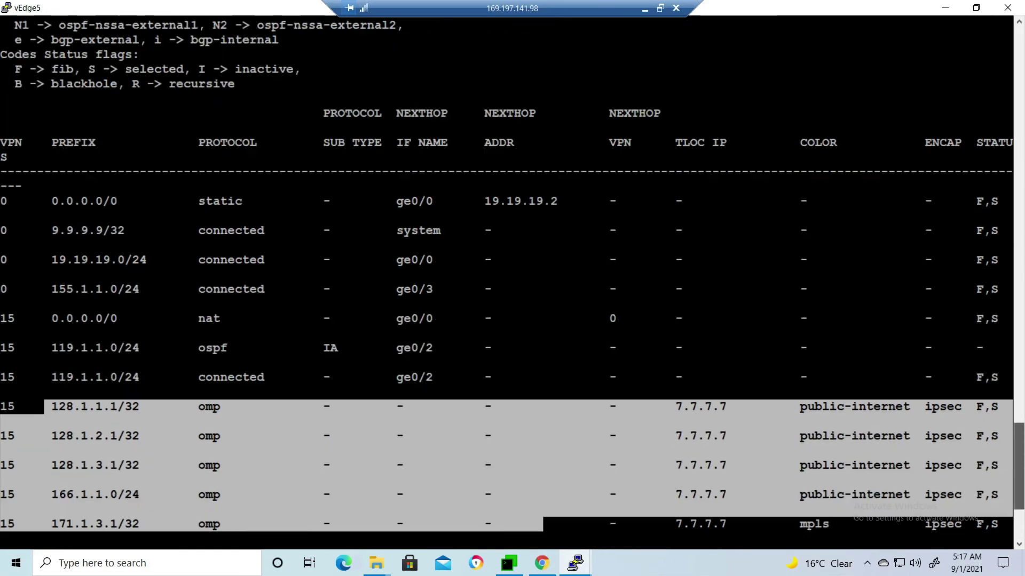
scroll(513, 281, "up", 3)
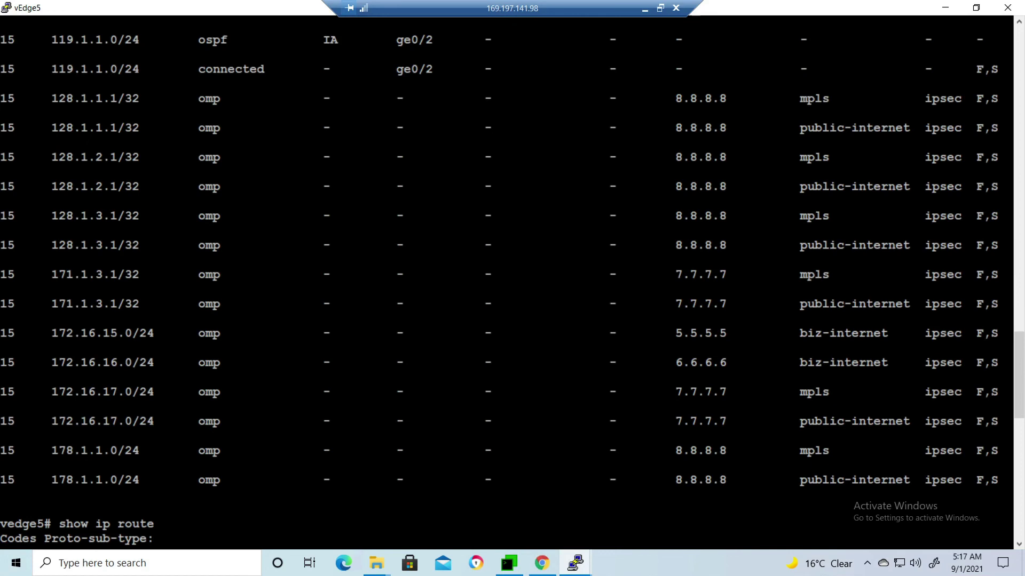
left_click_drag(52, 98, 1008, 230)
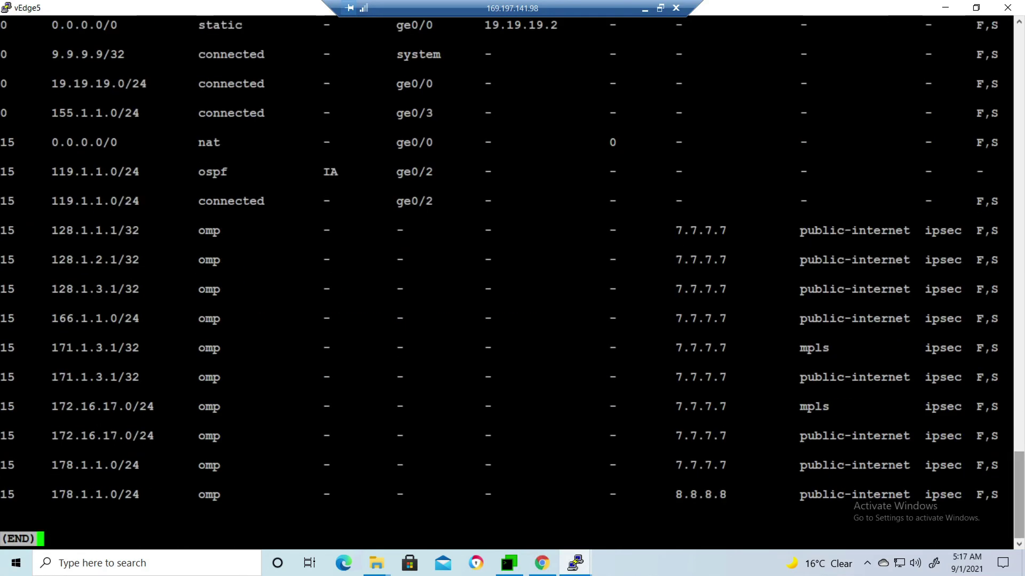
left_click_drag(37, 231, 733, 288)
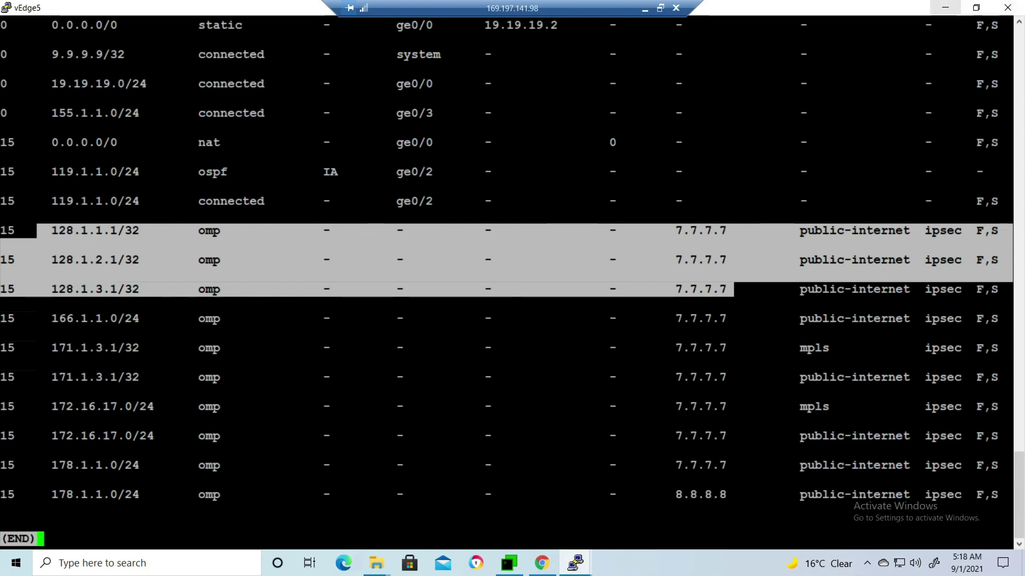
left_click(945, 8)
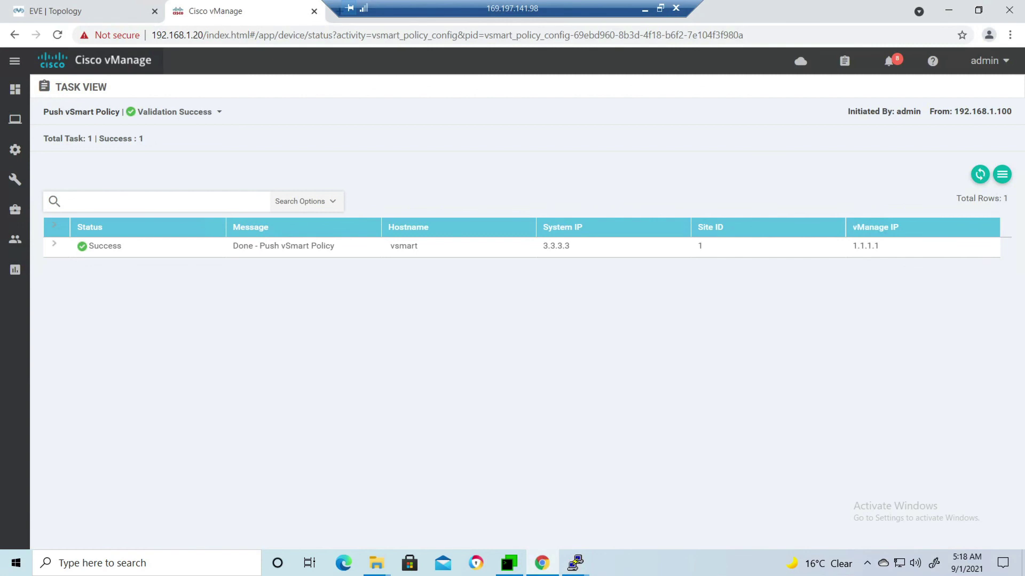